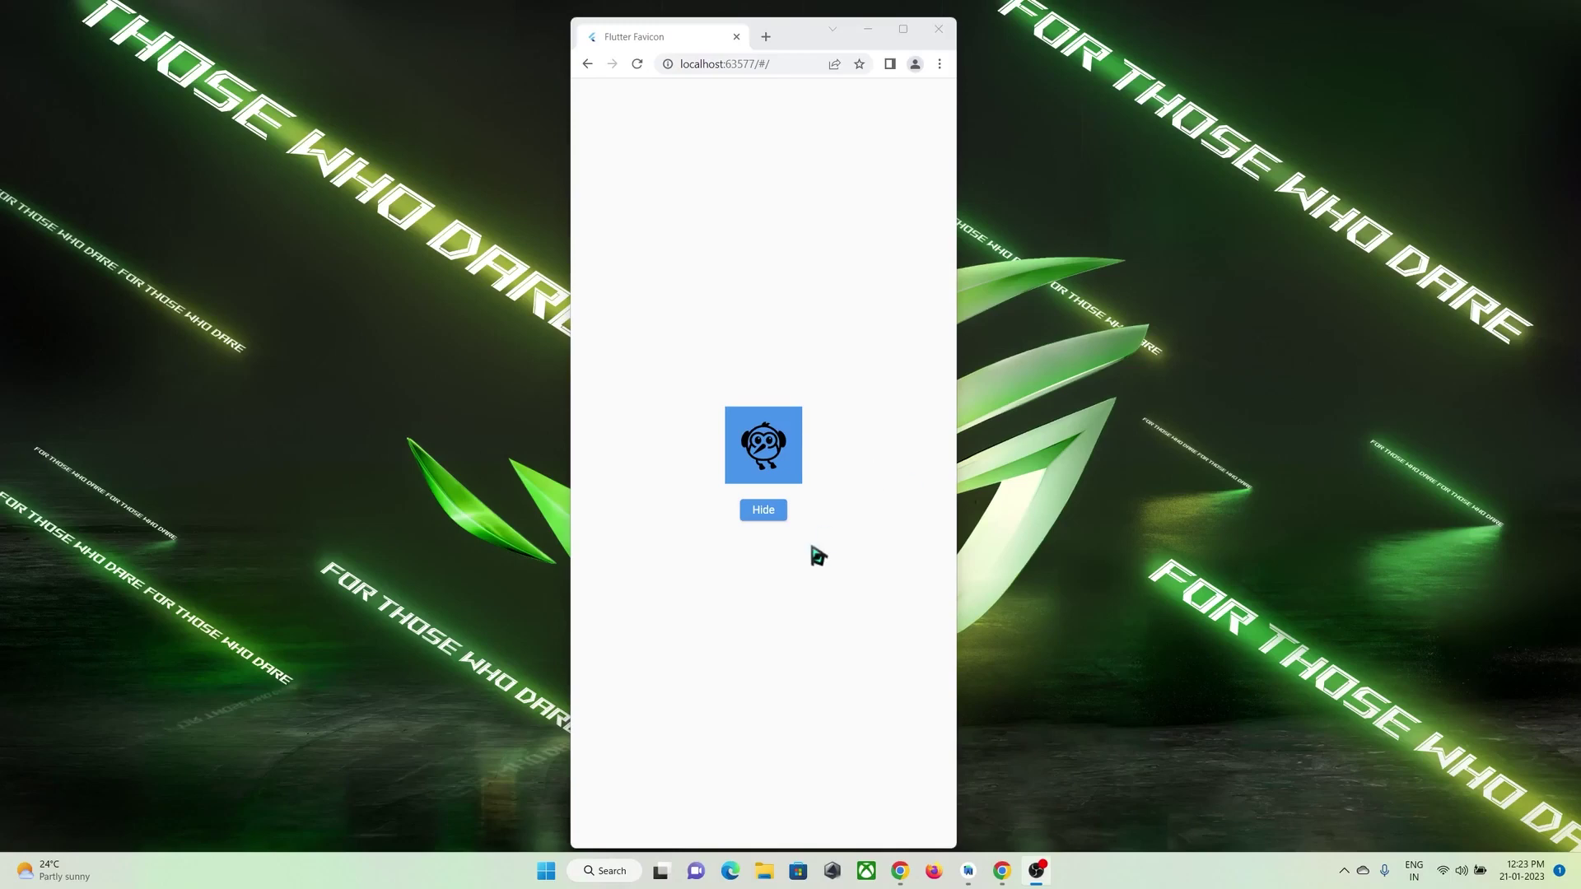
Step: Hide and show the blue Dash icon box several times, leaving it hidden
click(763, 512)
click(764, 481)
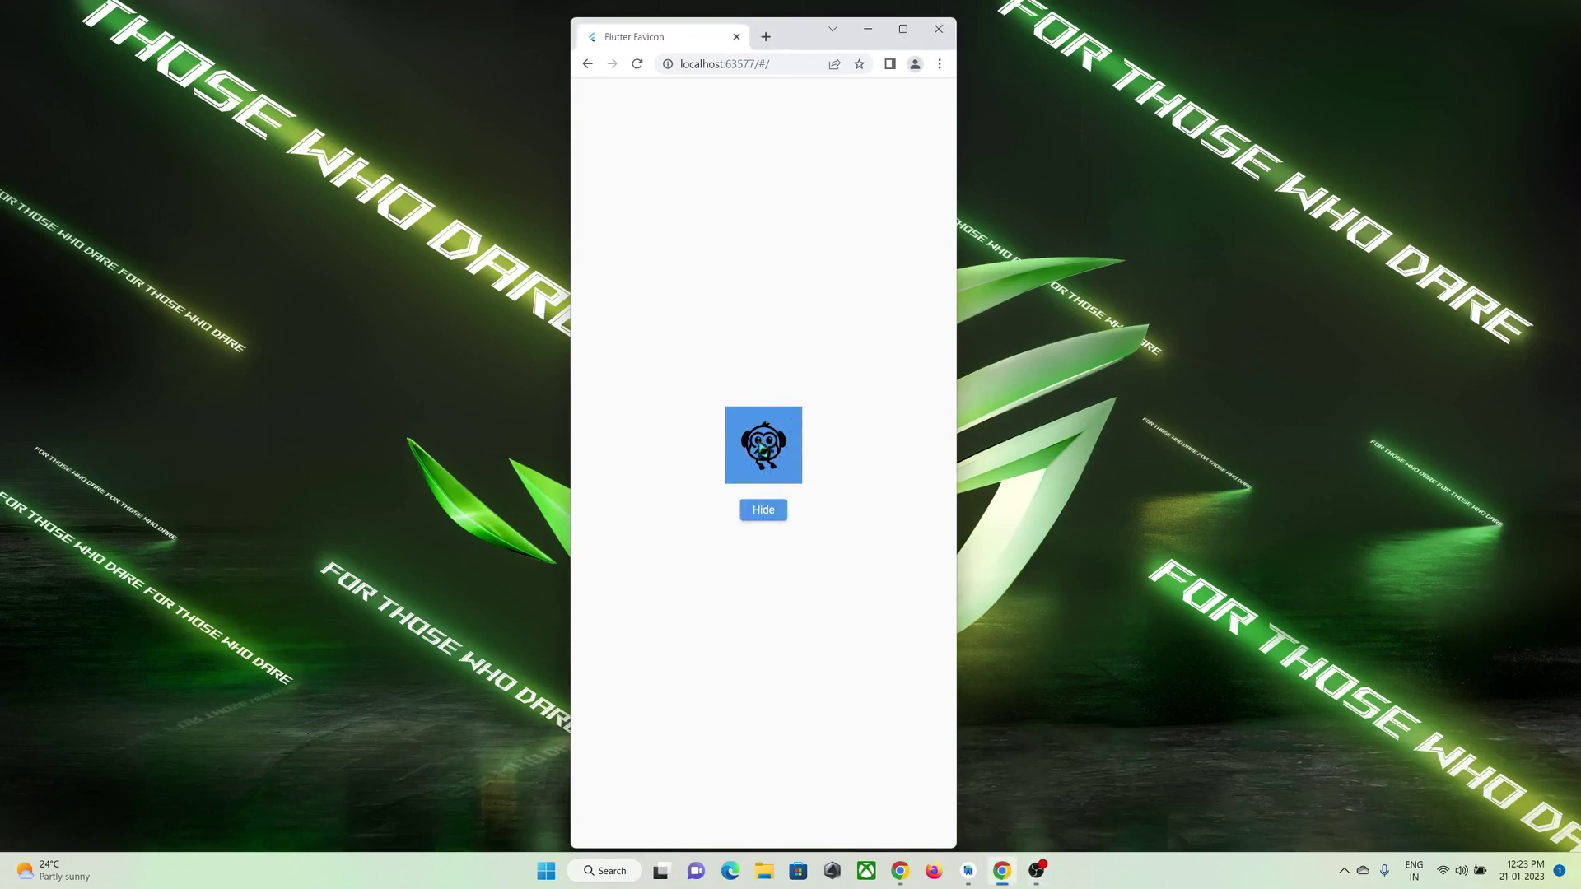
click(772, 512)
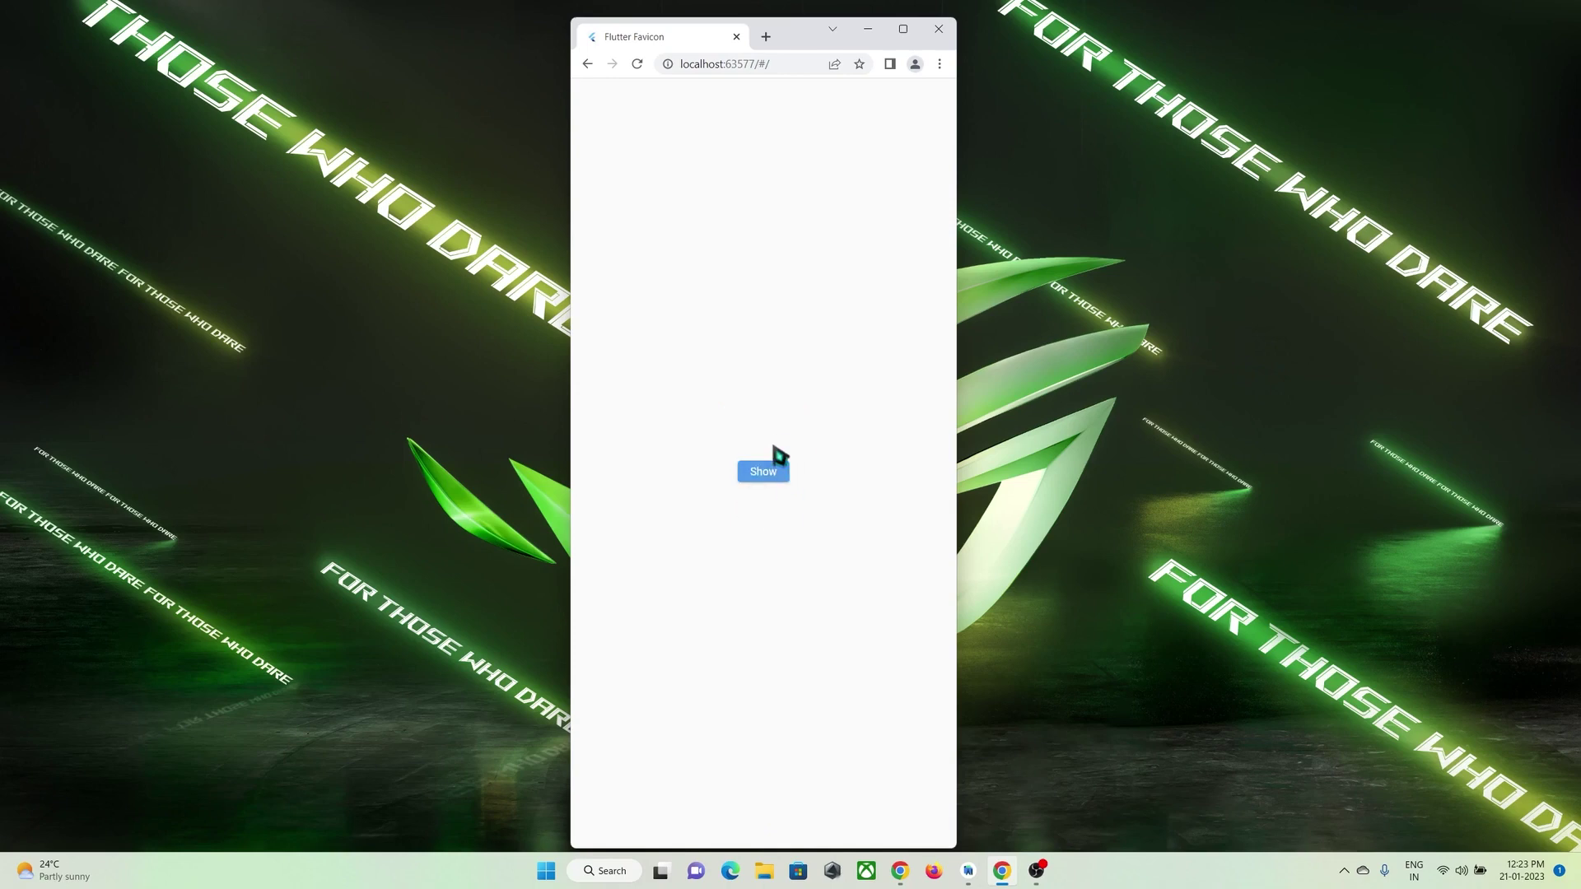
click(775, 471)
click(767, 513)
click(768, 473)
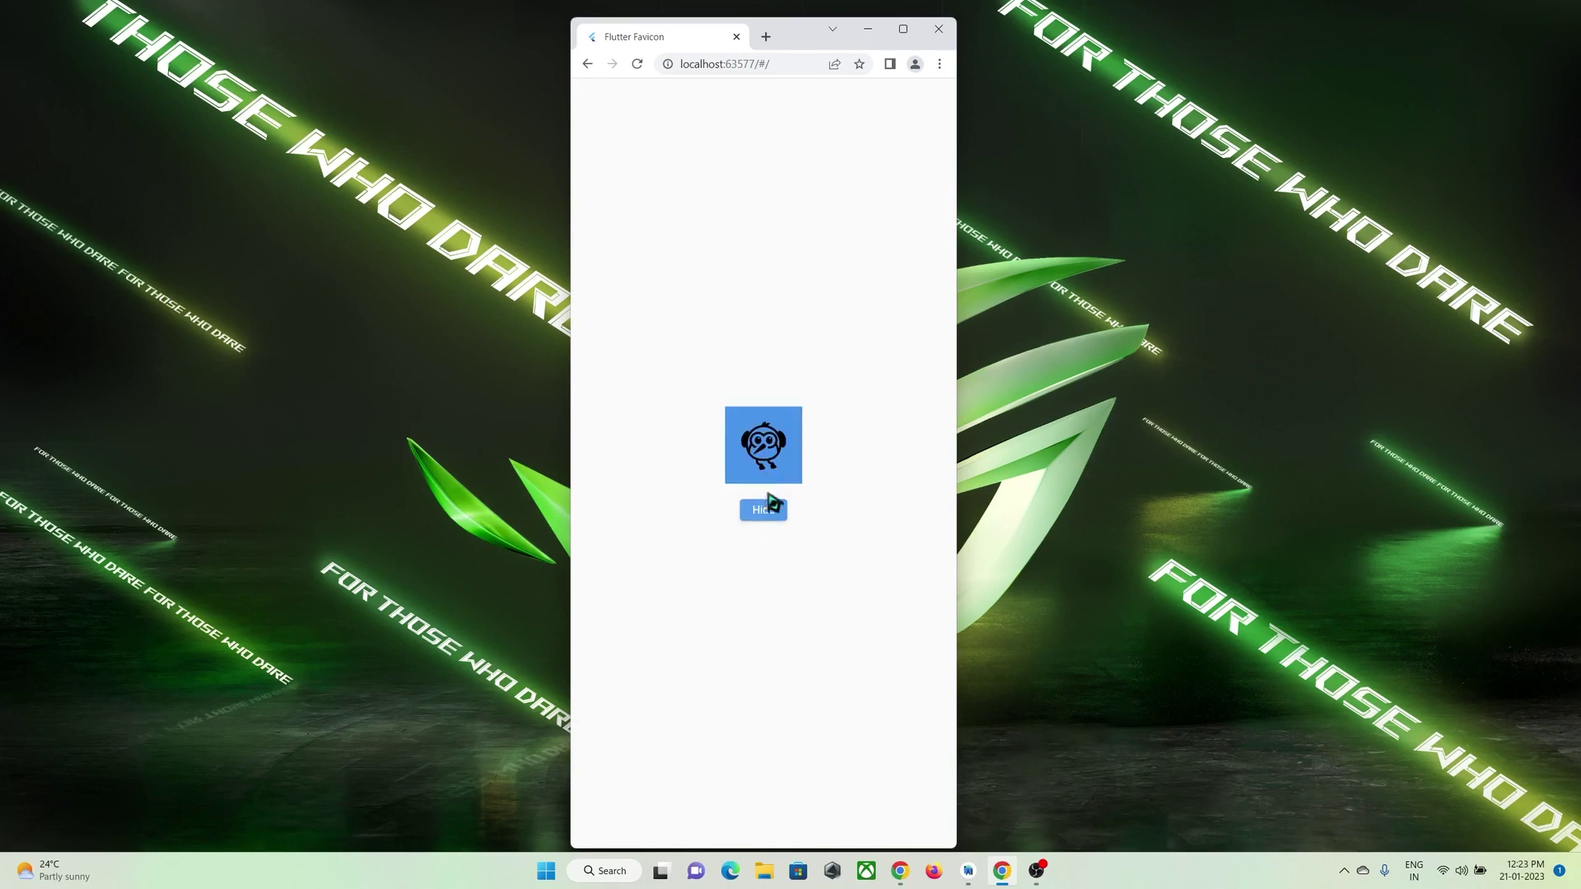
click(771, 513)
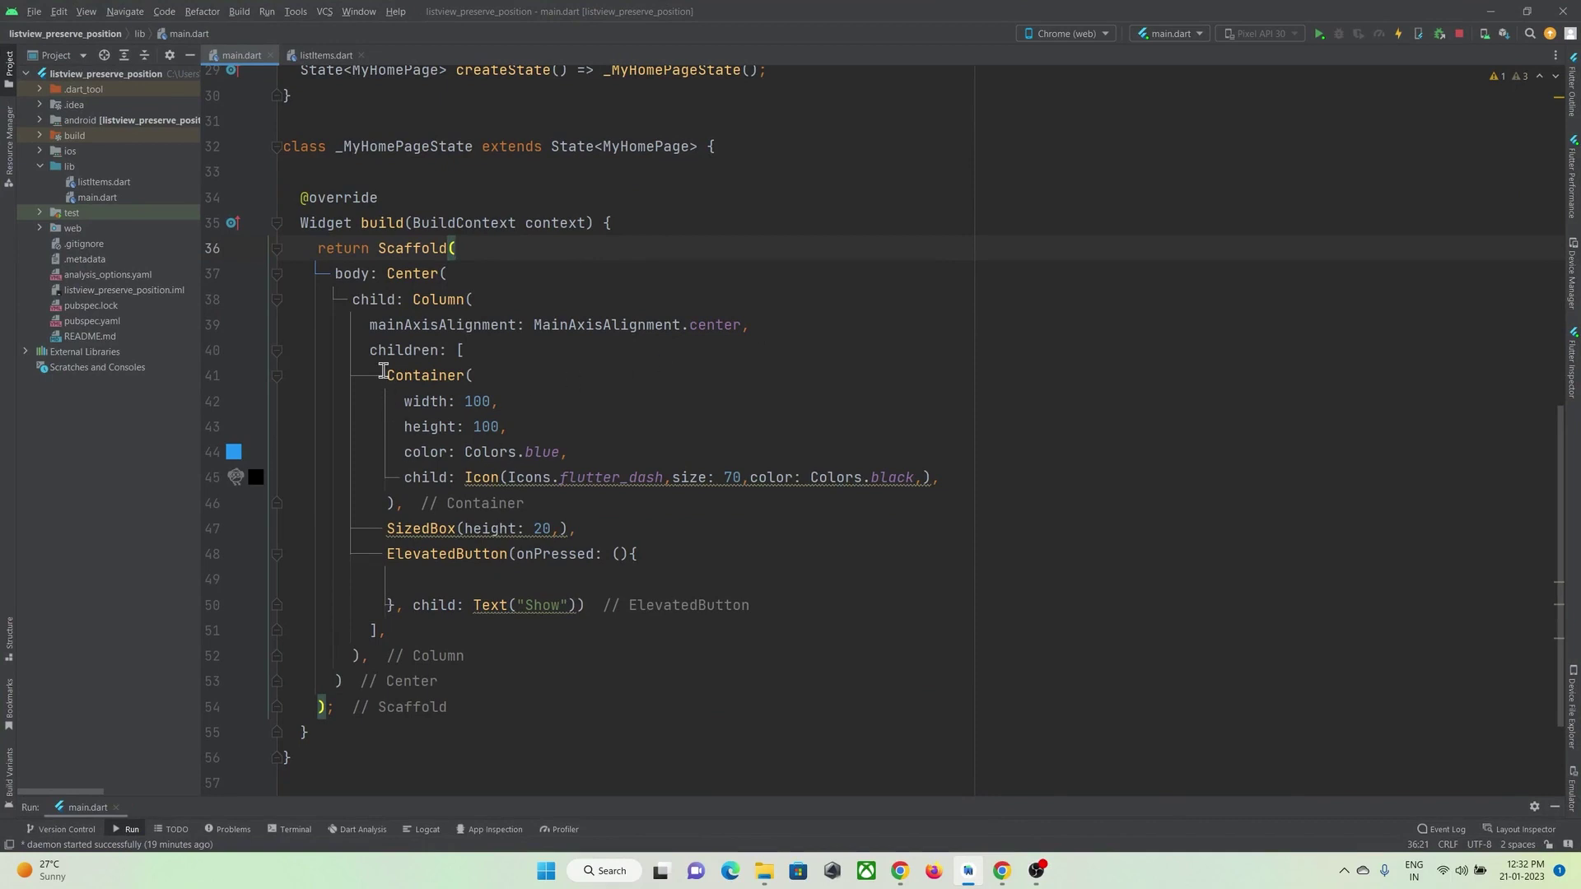
mouse_move(375, 370)
mouse_down()
mouse_move(408, 507)
mouse_move(617, 553)
mouse_up()
click(410, 578)
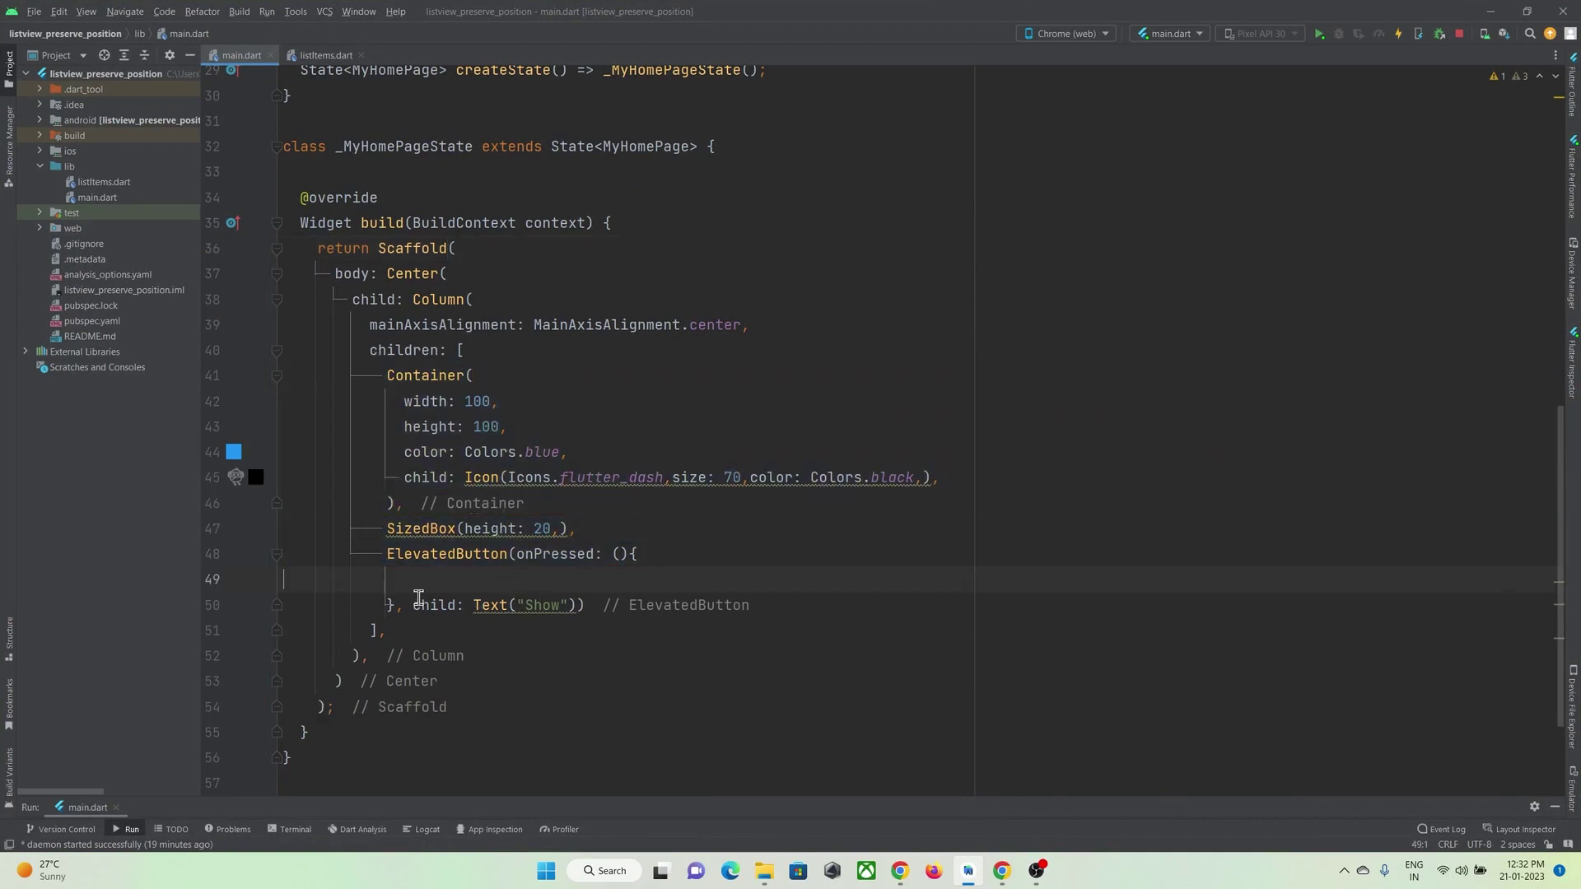
drag(377, 374, 431, 504)
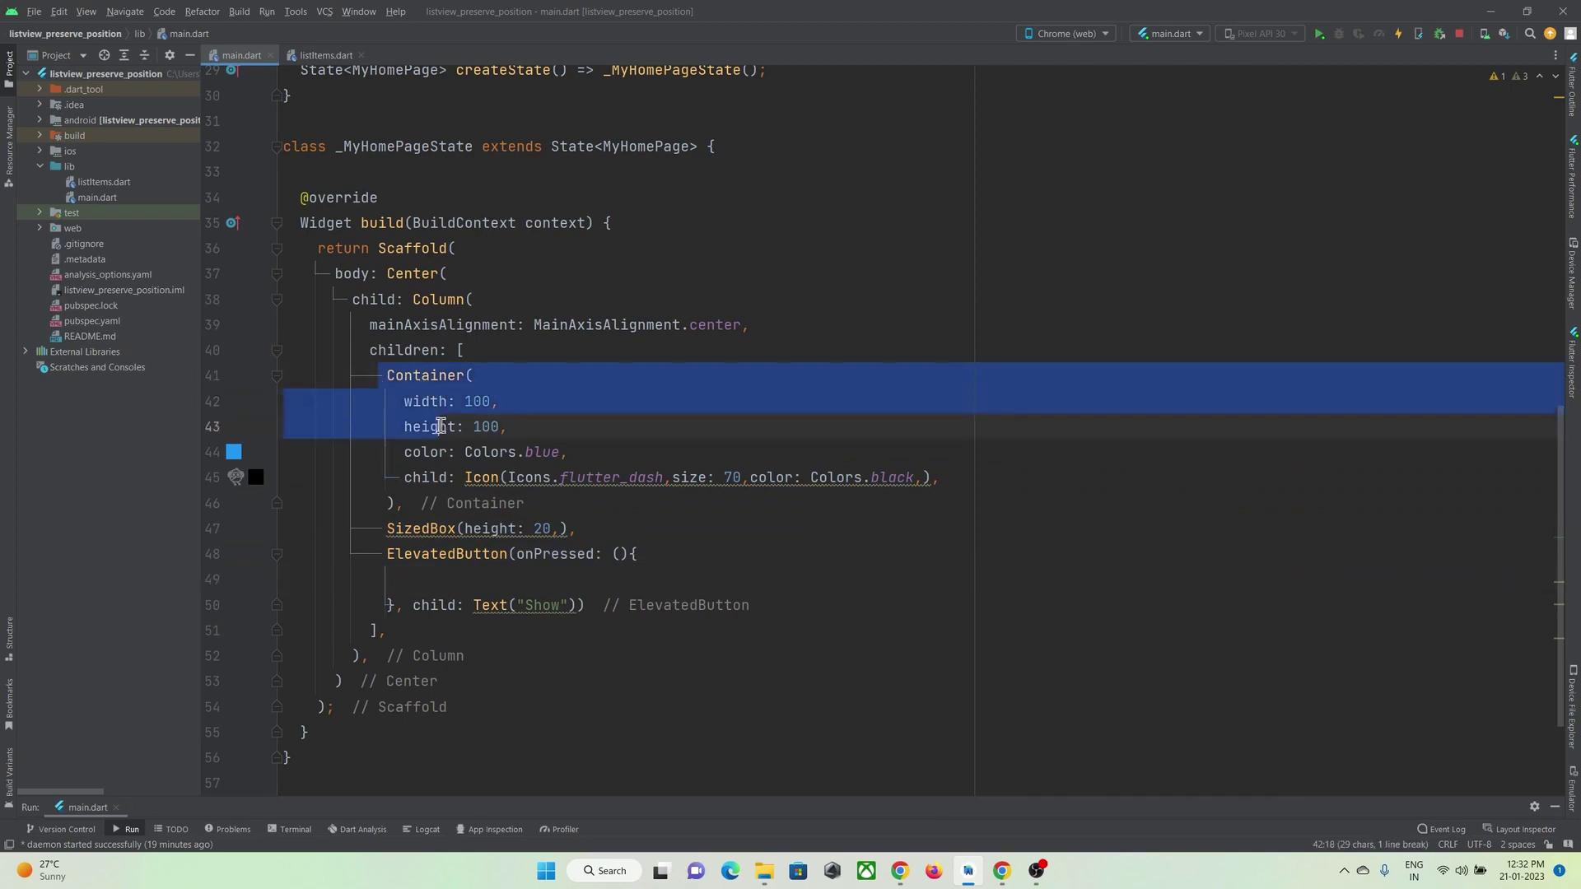
click(627, 410)
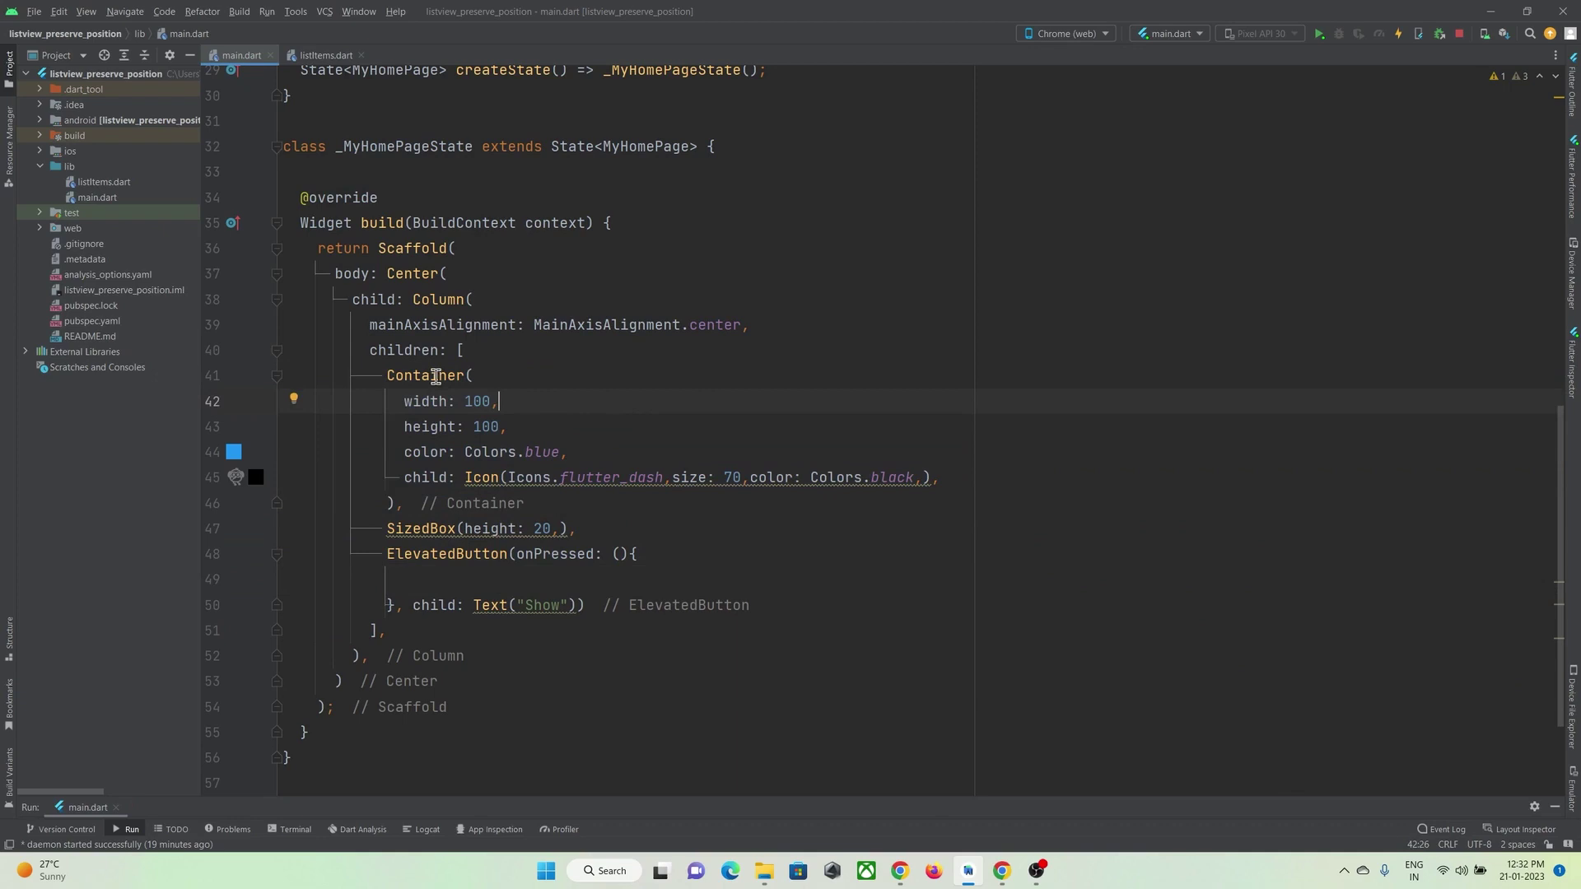
click(436, 377)
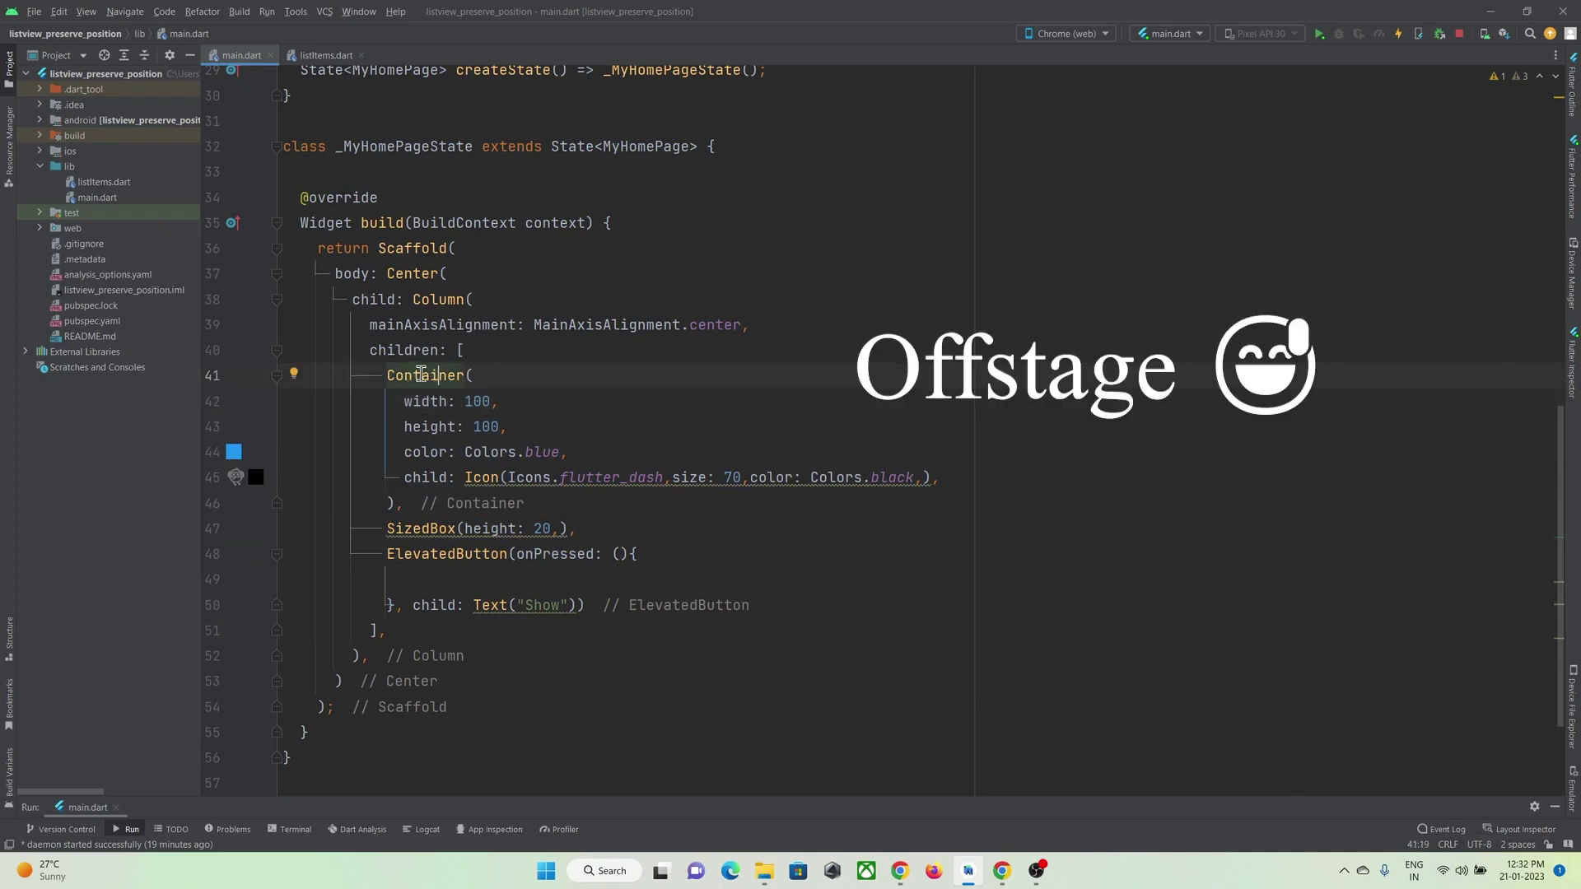
drag(385, 377, 405, 503)
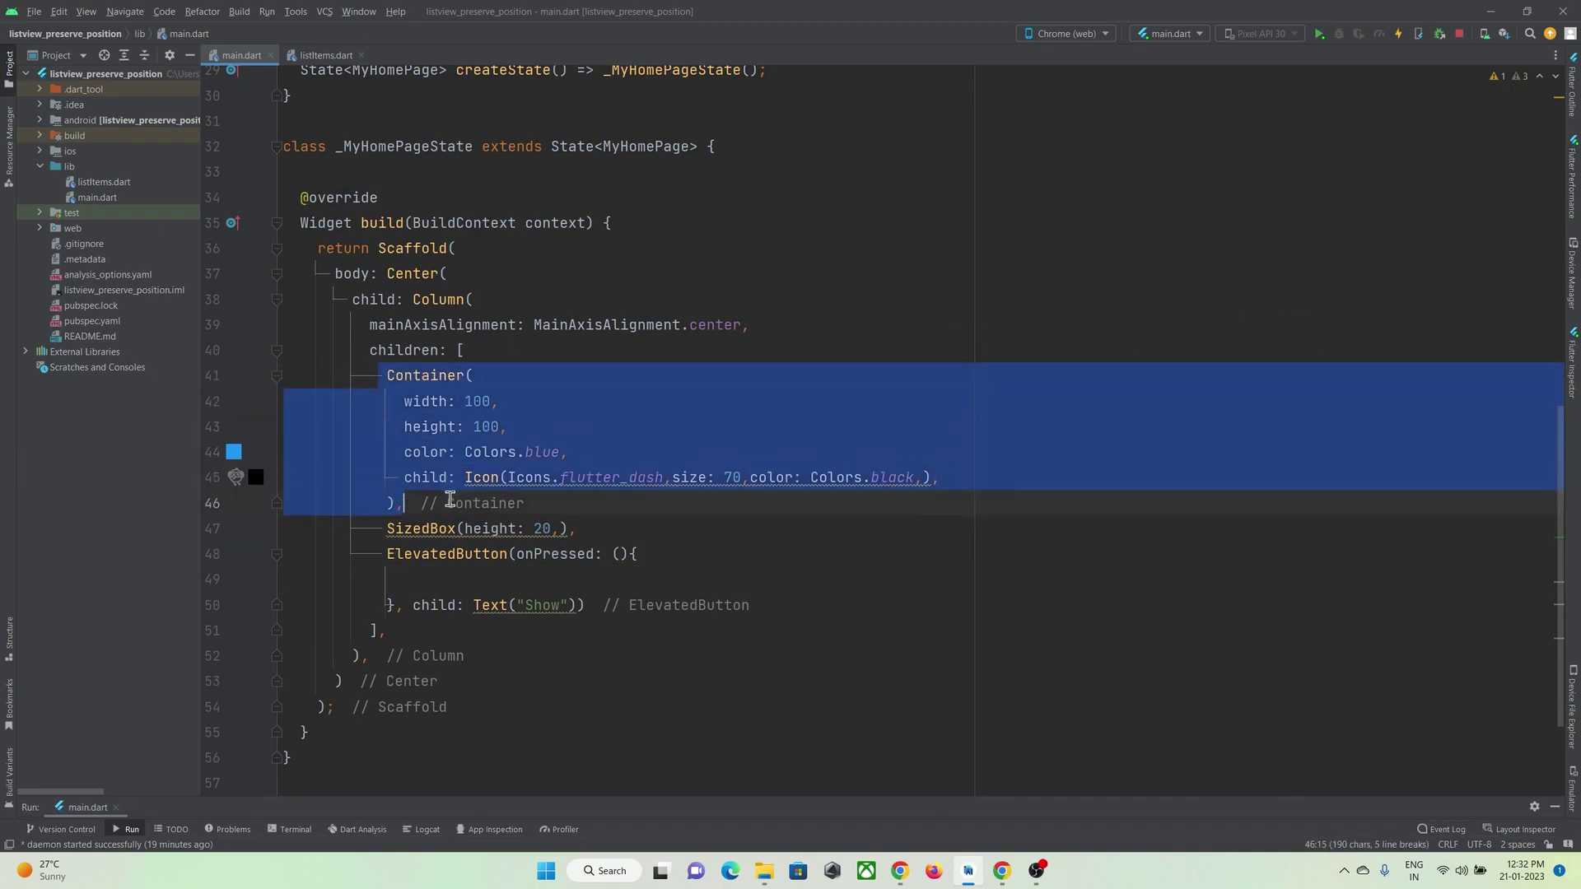
click(421, 376)
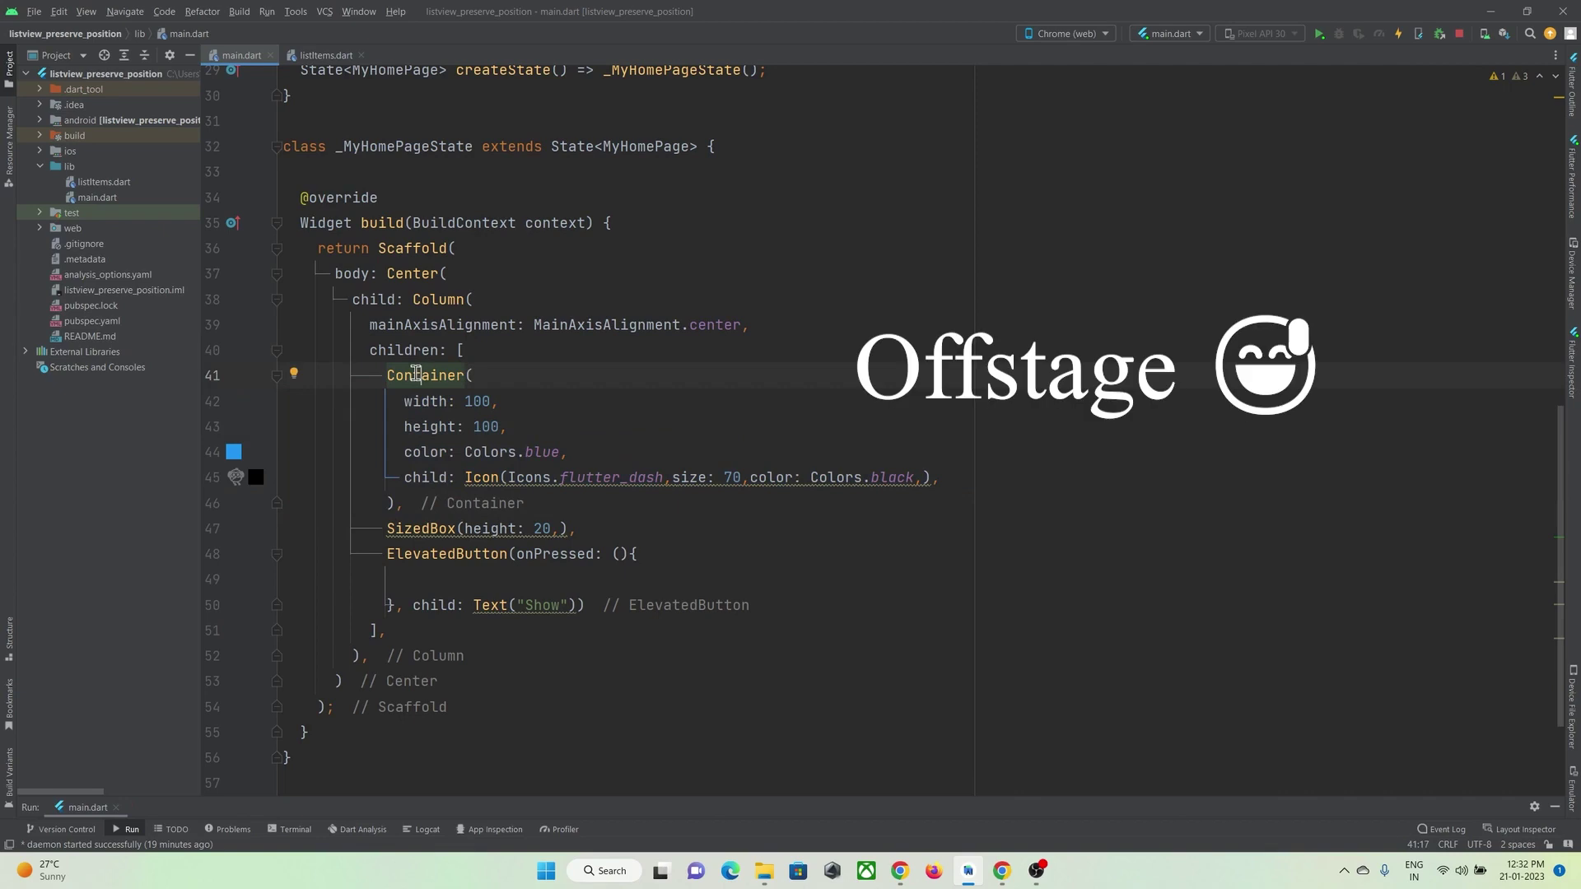
Step: Wrap the blue Container in Offstage via Alt+Enter and add an empty offstage: parameter
key(alt+Return)
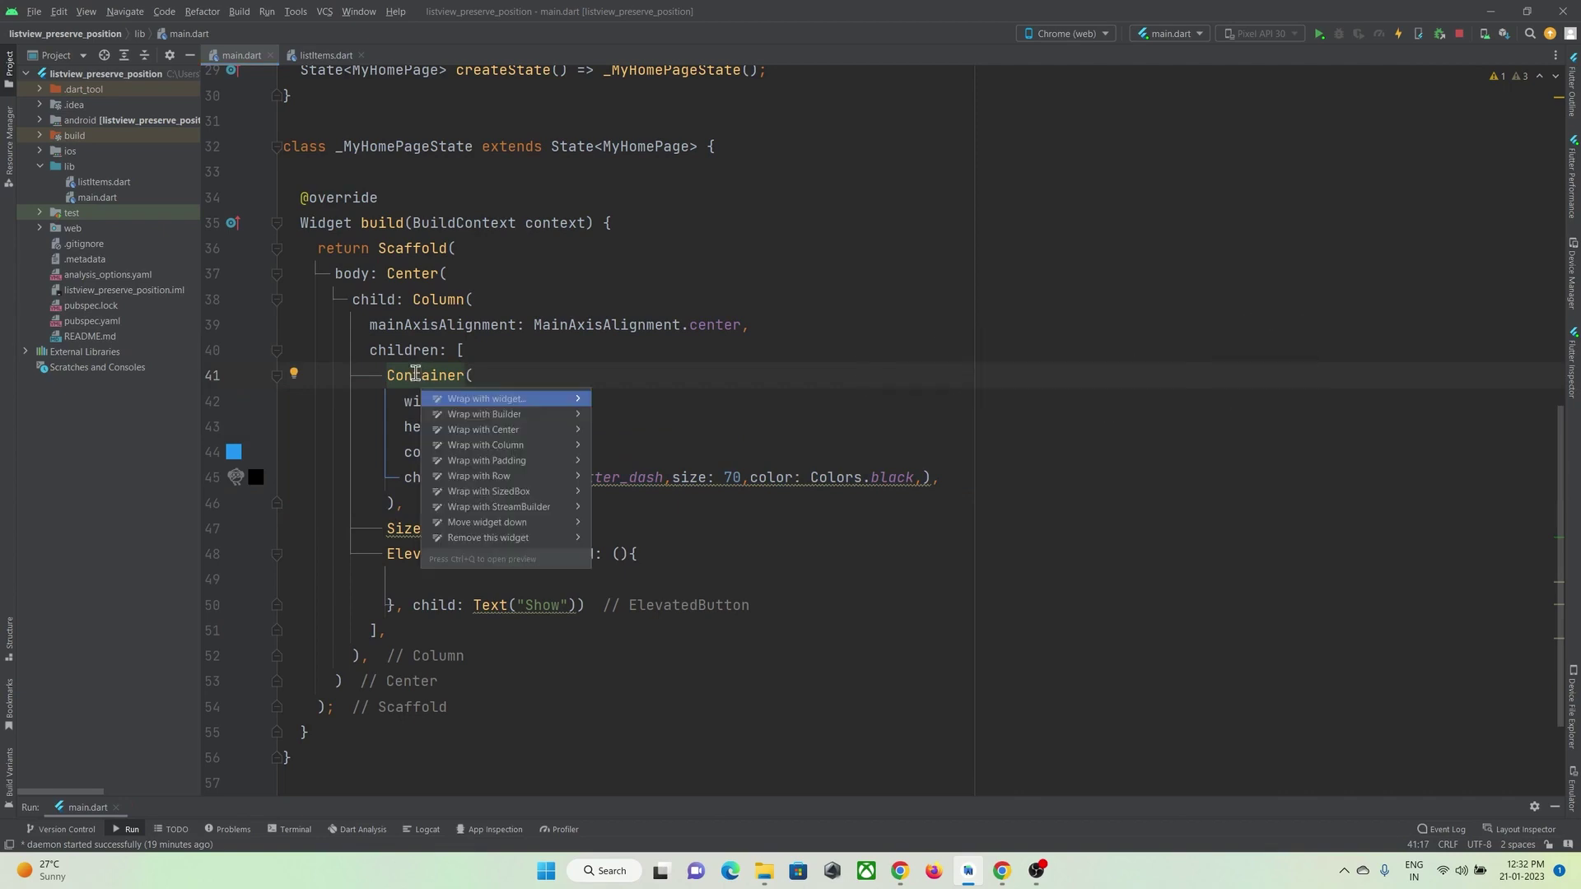
key(Return)
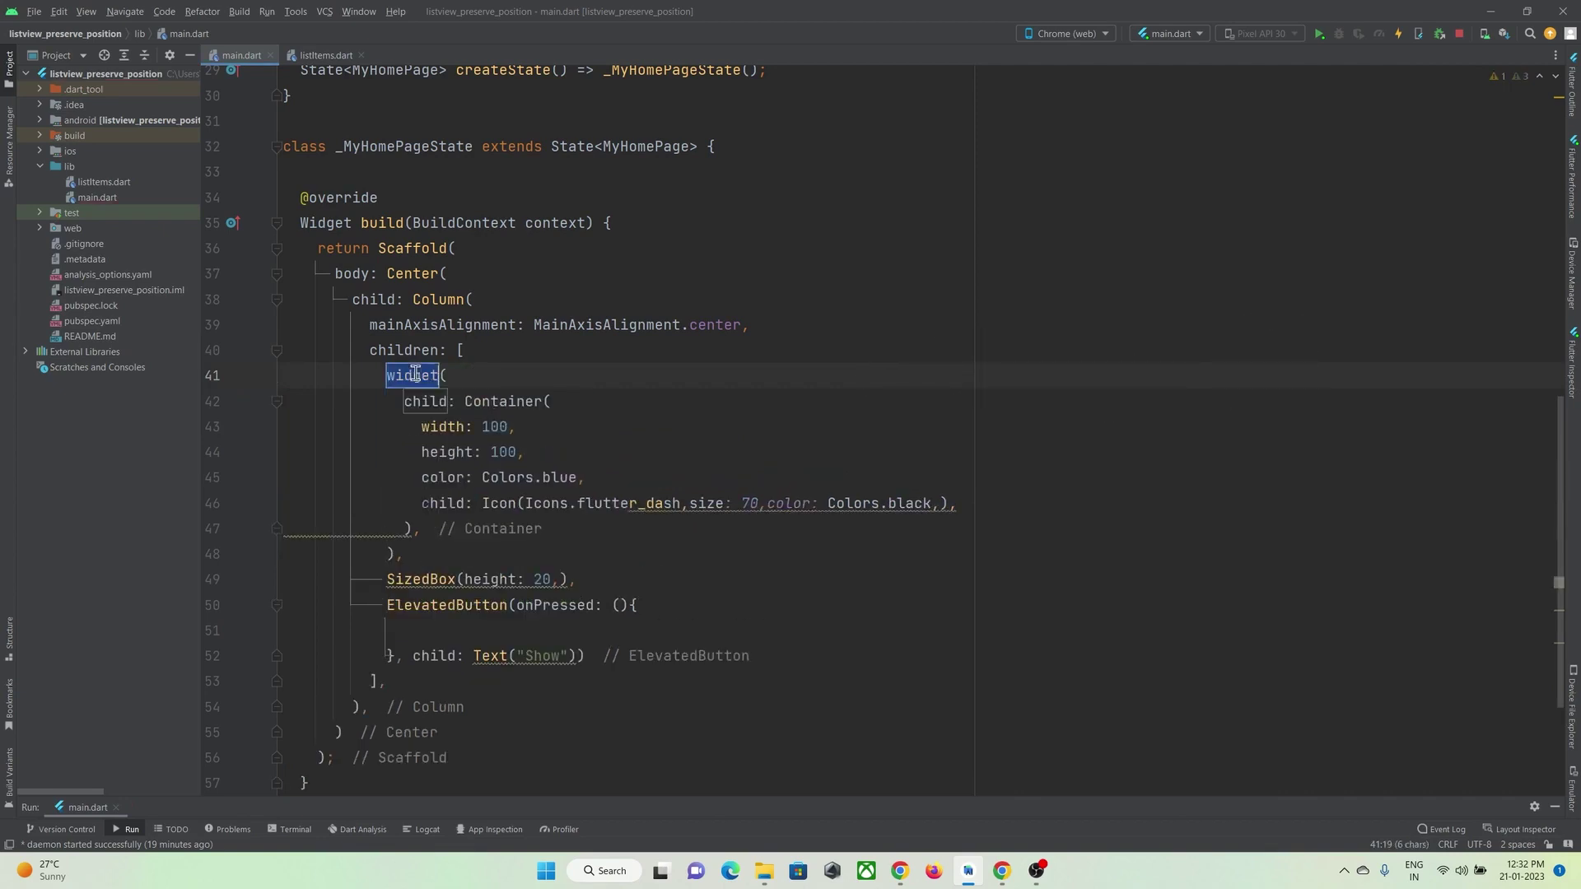
text(O)
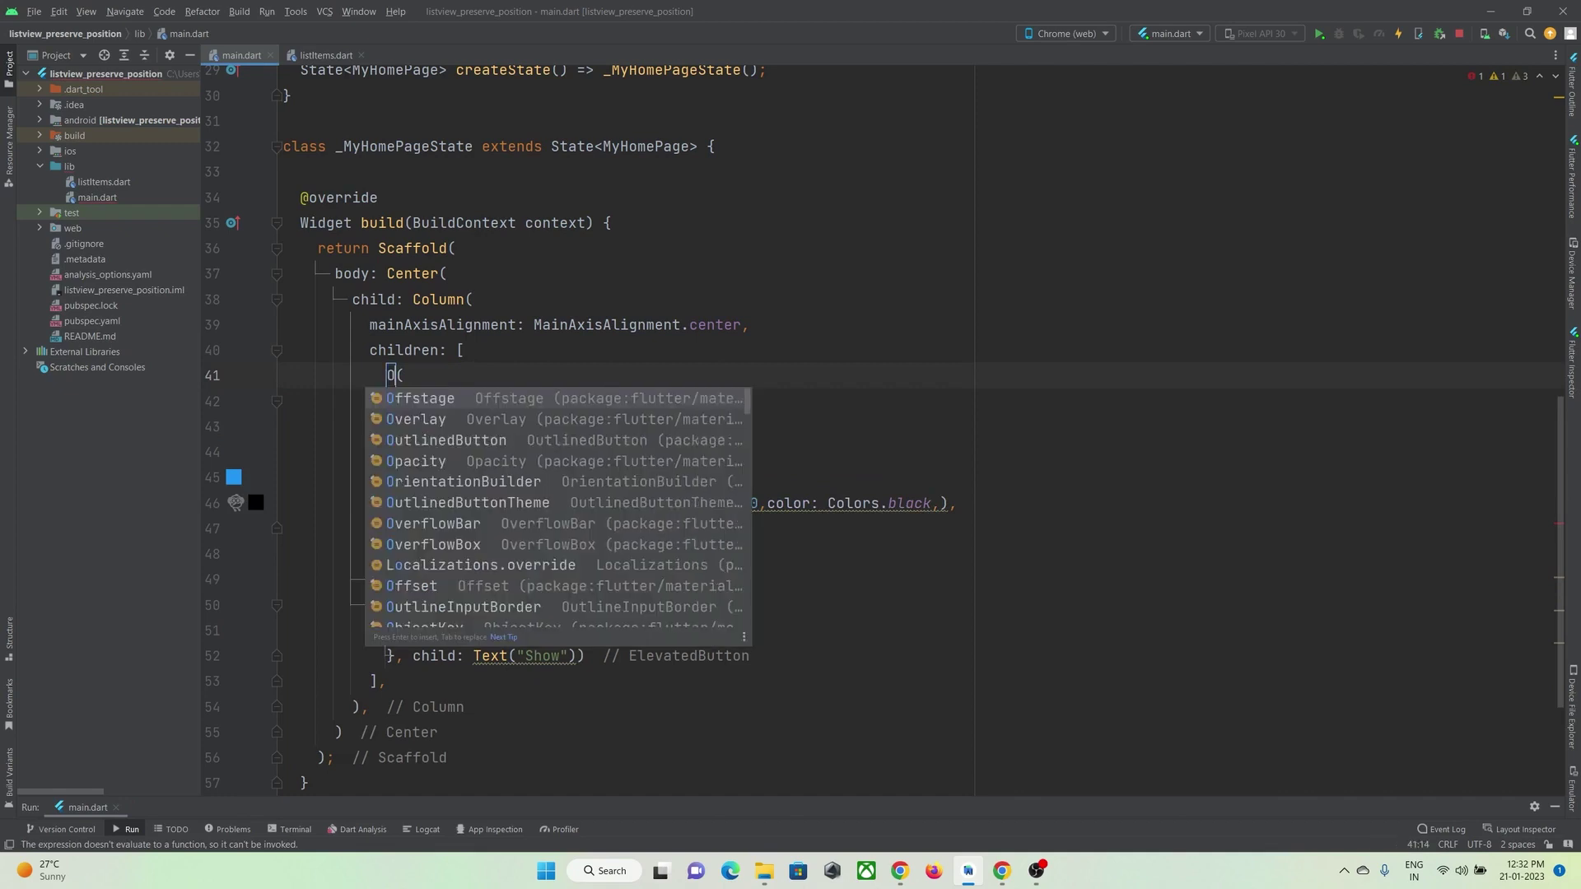
text(ff)
key(Return)
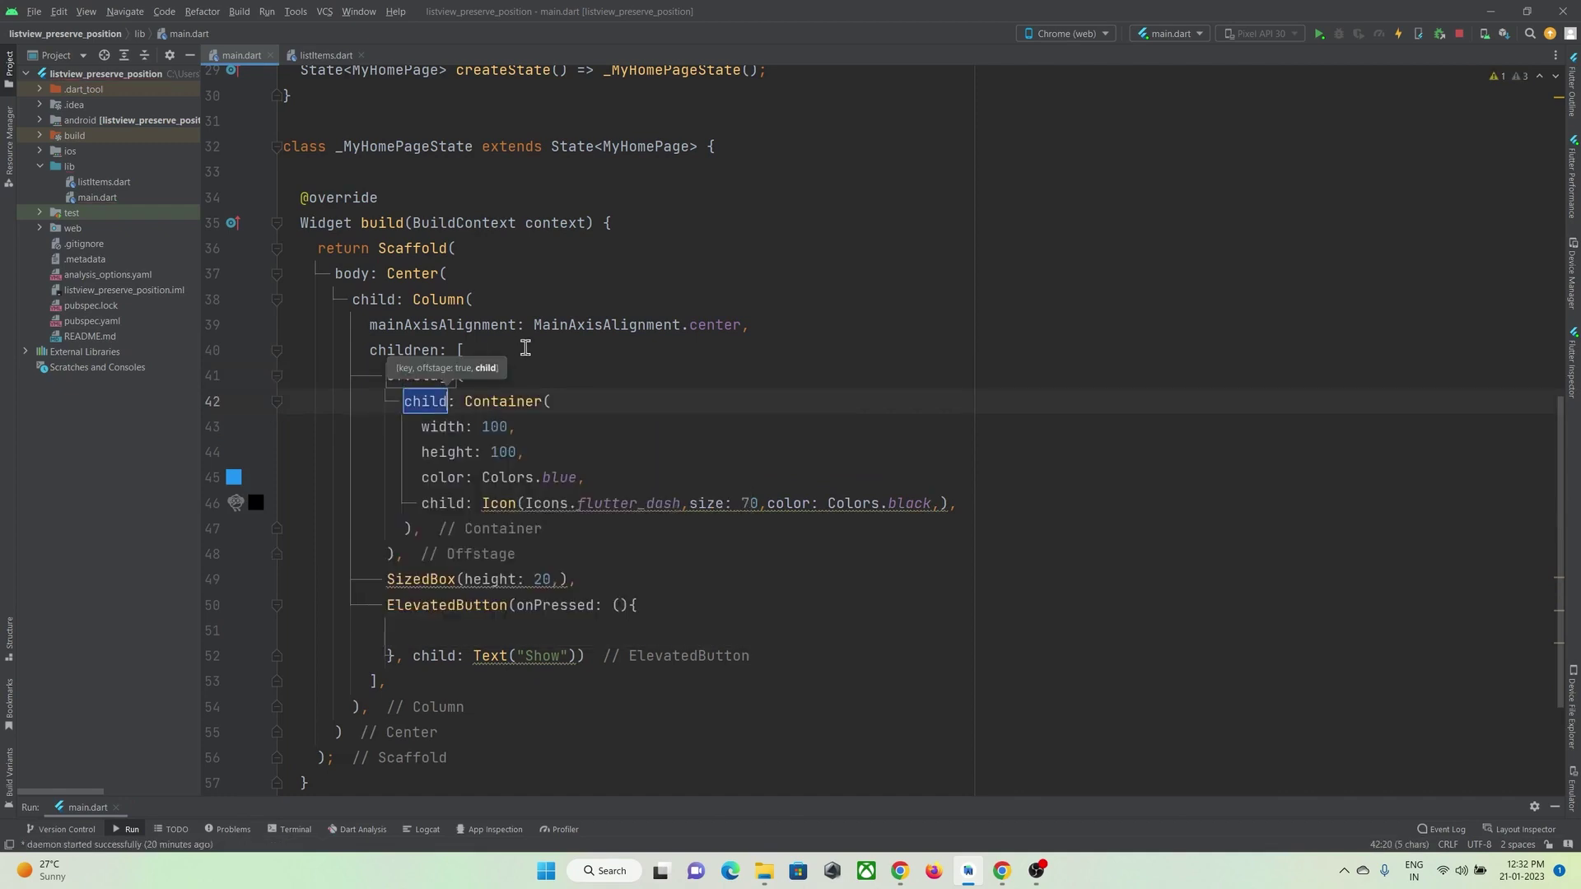
key(Return)
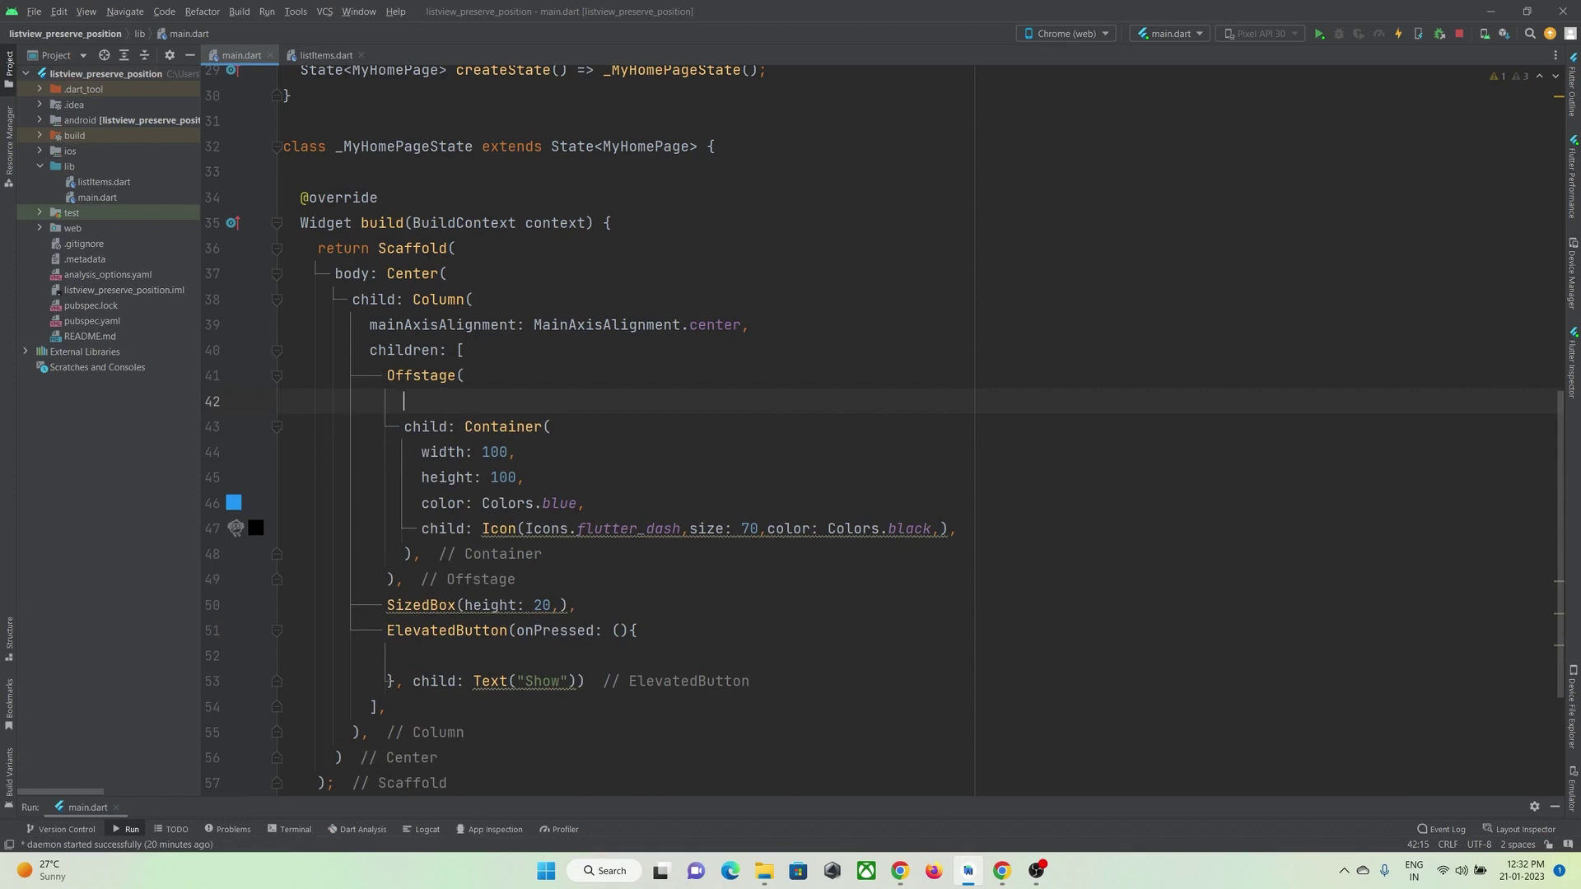
text(o)
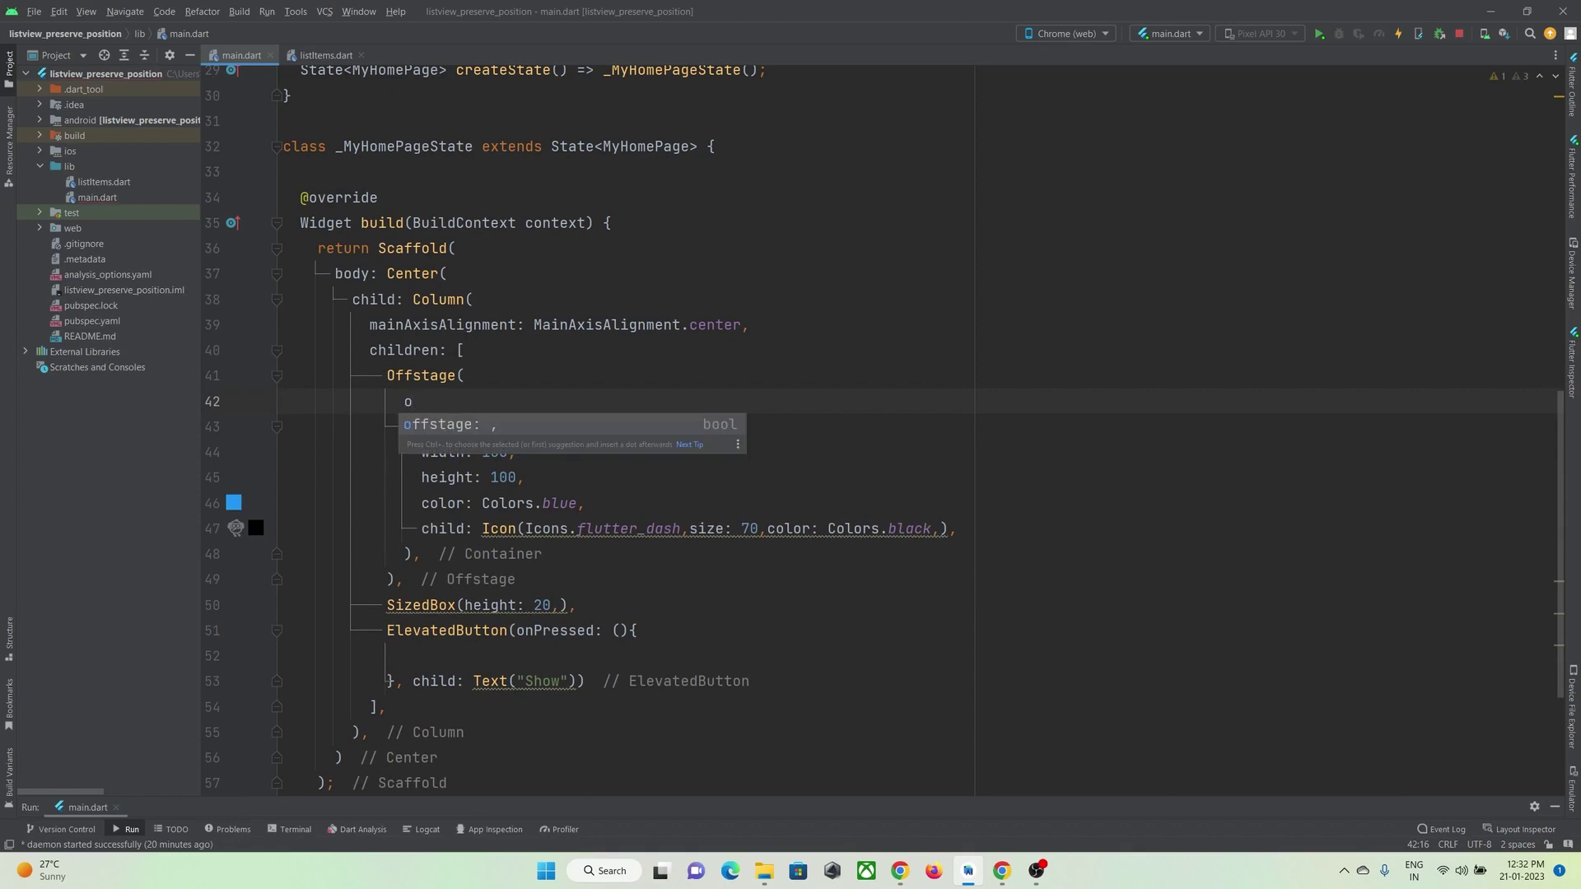
key(Return)
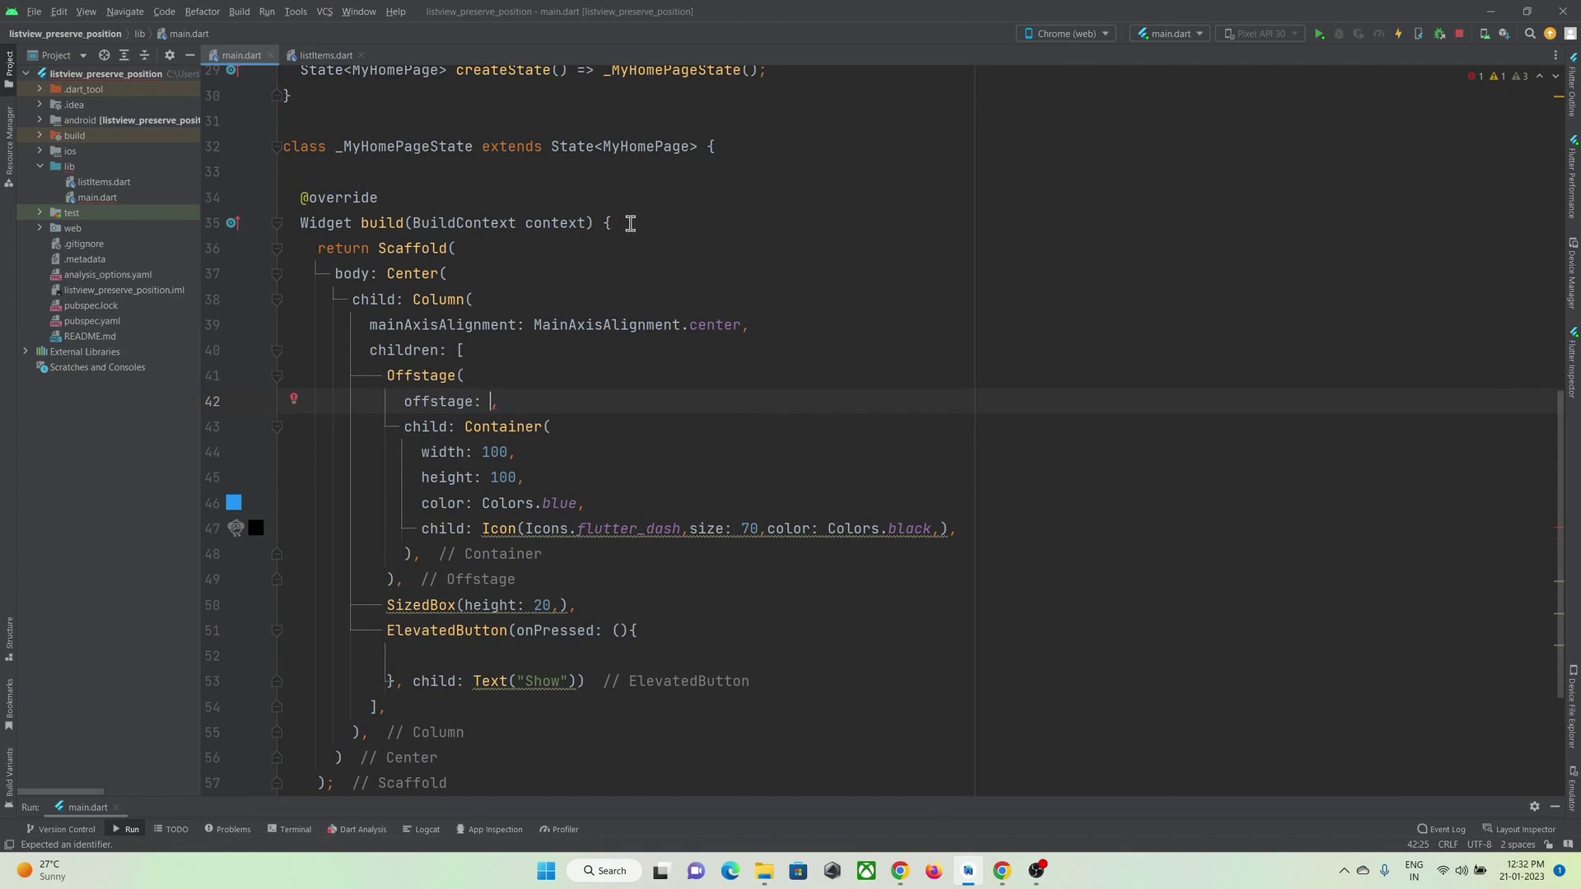
Step: Declare bool isHidden = false in the state class and paste isHidden after offstage:
click(693, 171)
text(bo)
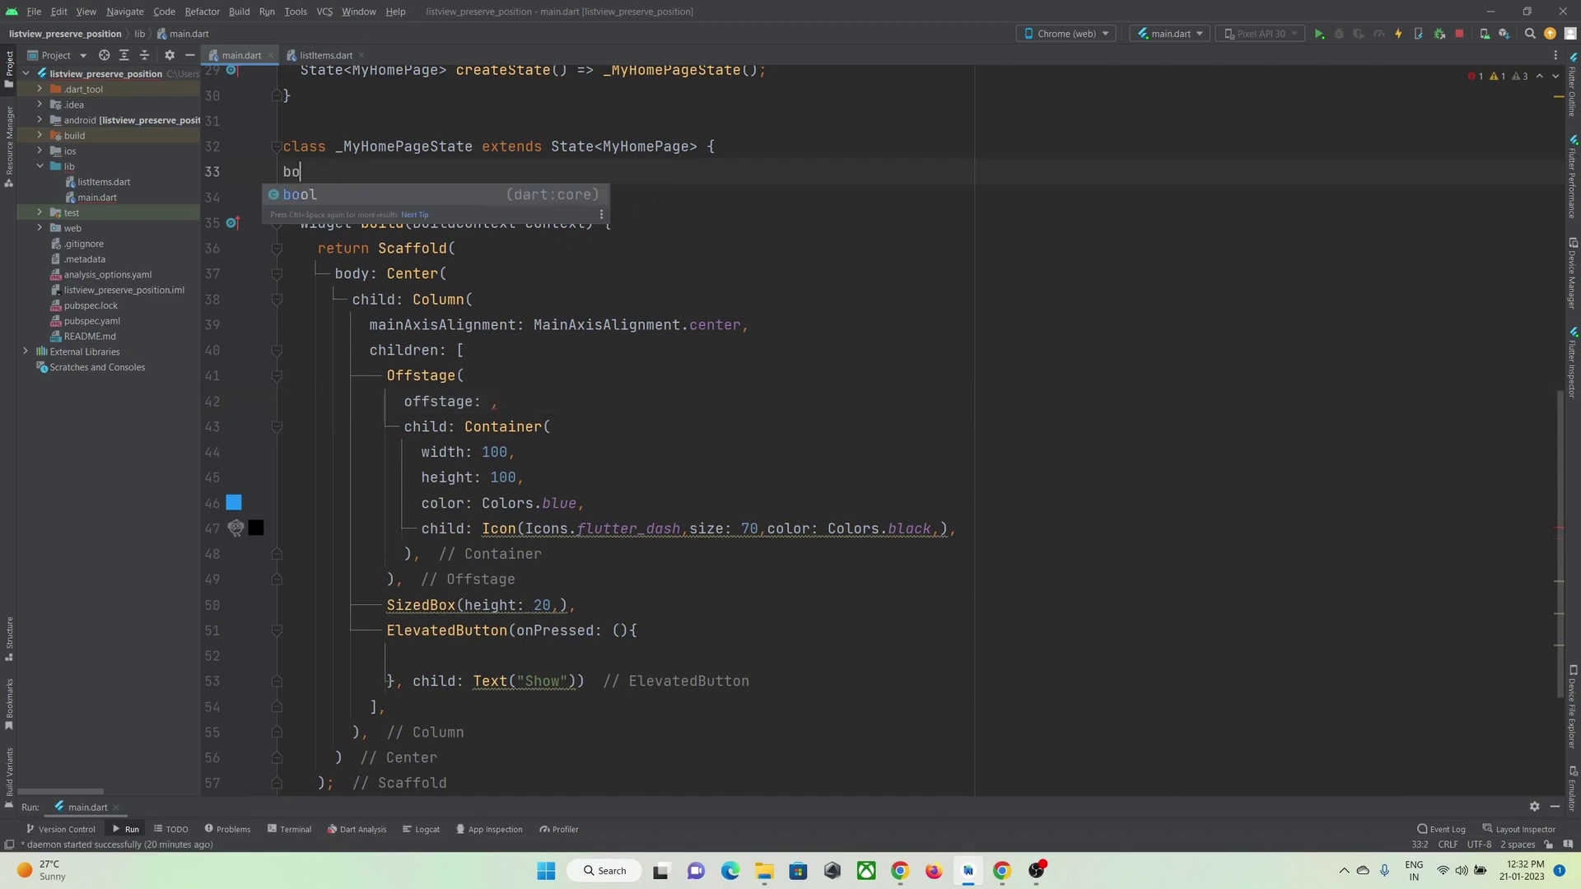
text(ol isHidden)
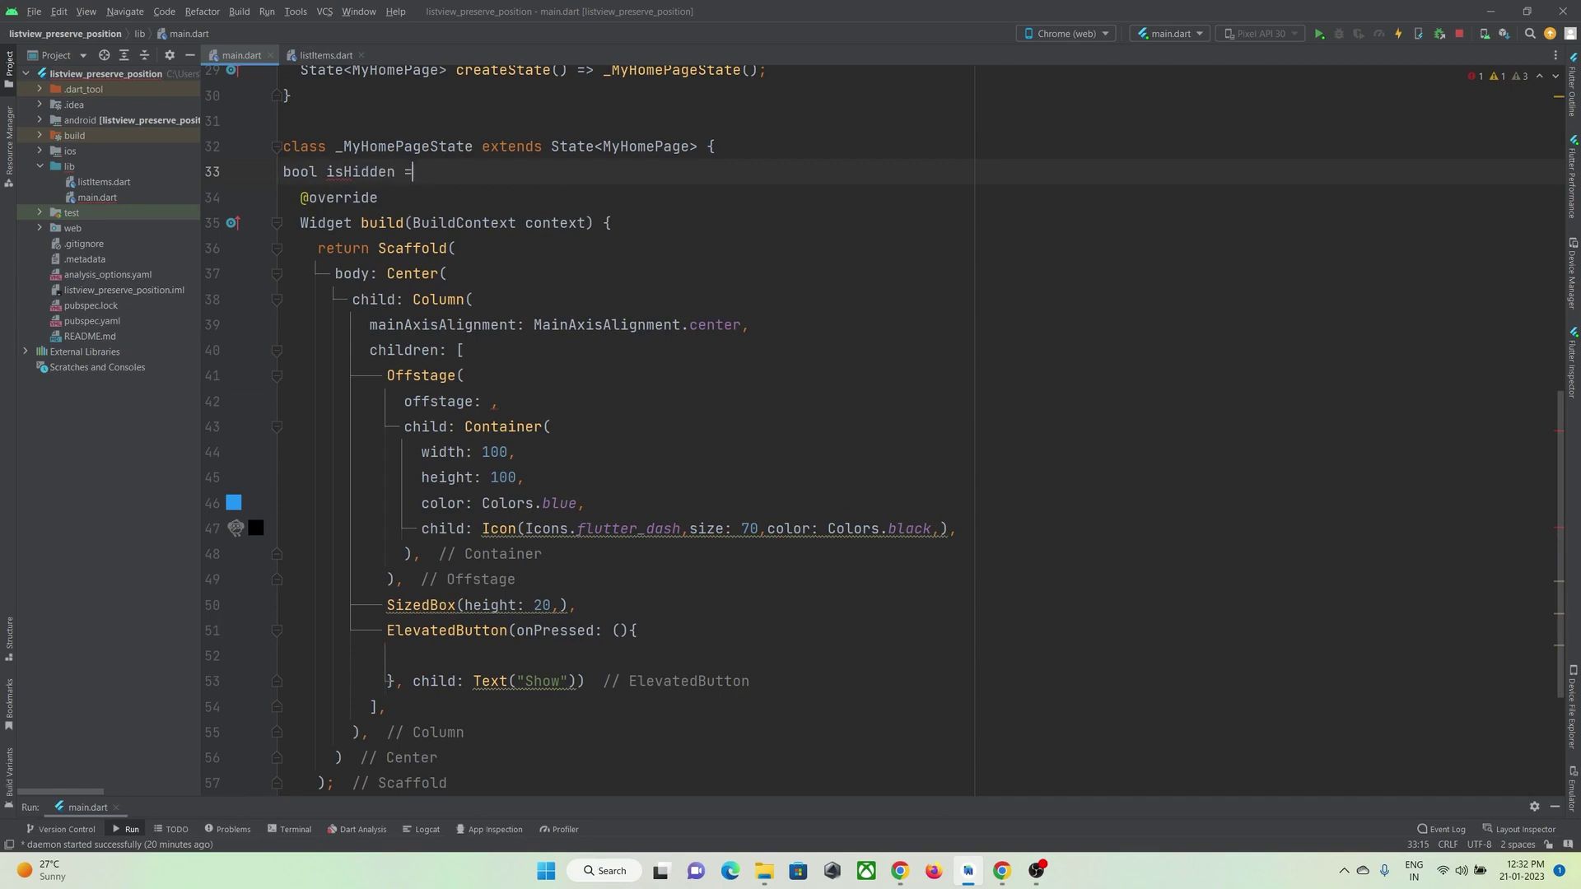
text( = f)
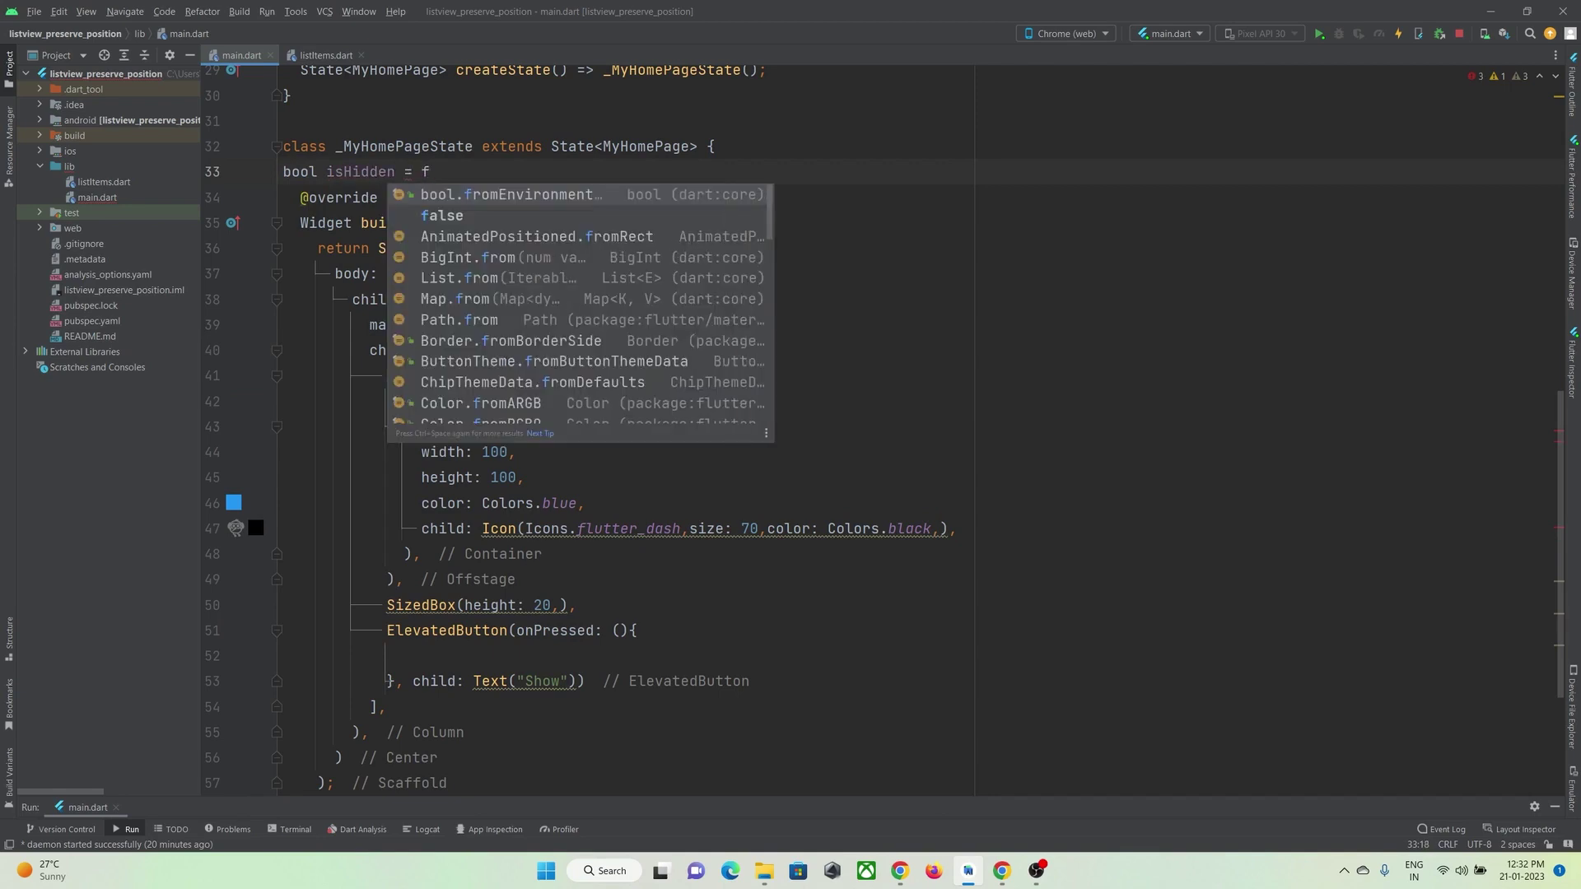
text(alse;)
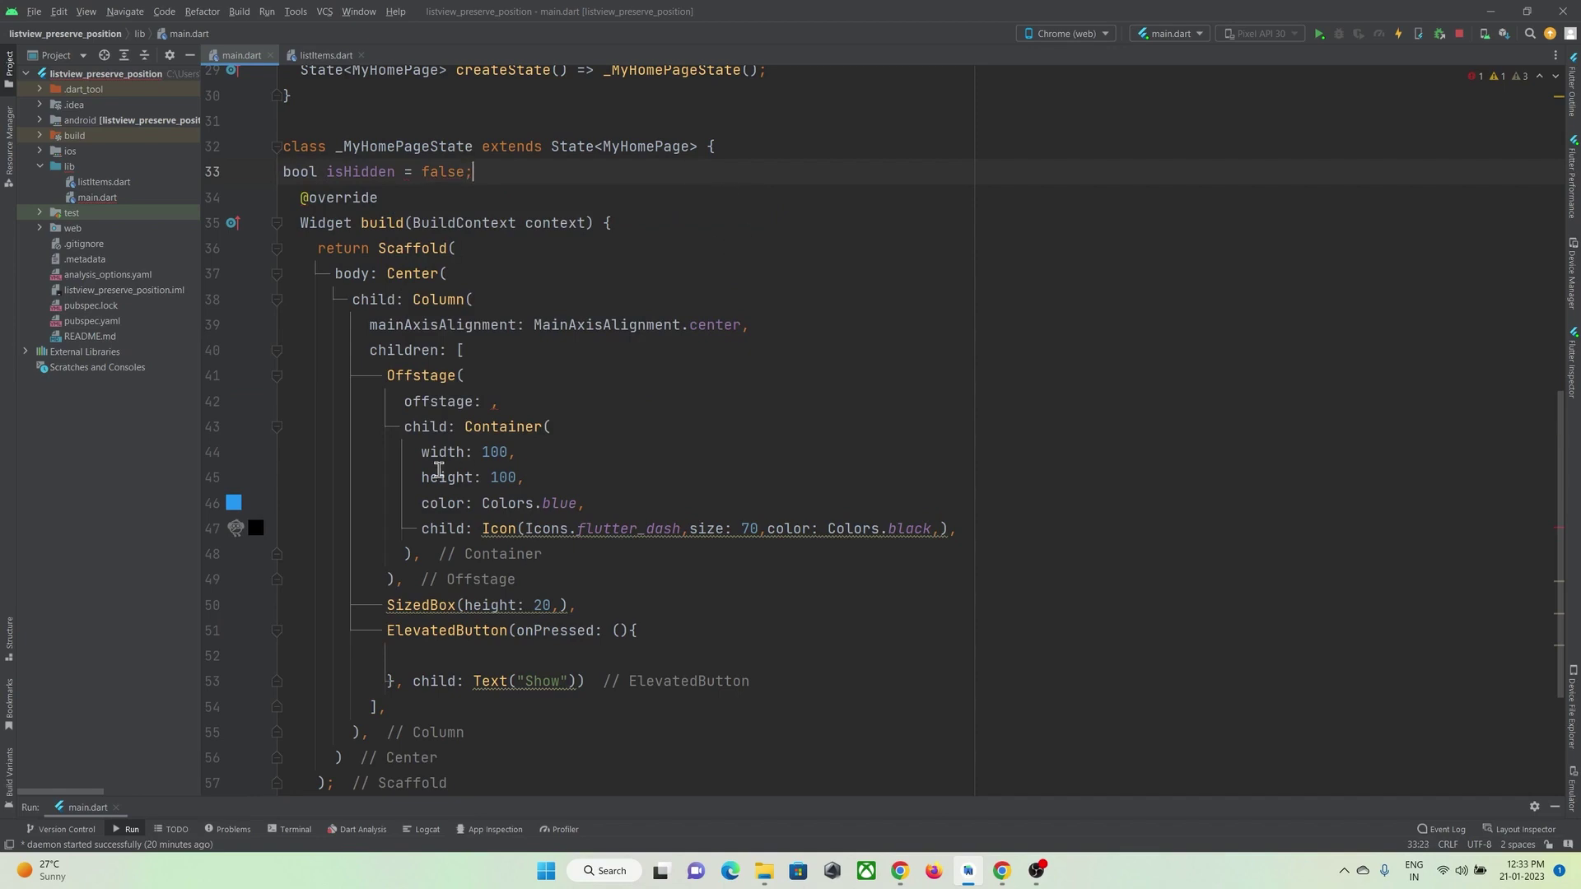
click(484, 401)
double_click(355, 174)
click(490, 402)
double_click(355, 174)
key(ctrl+c)
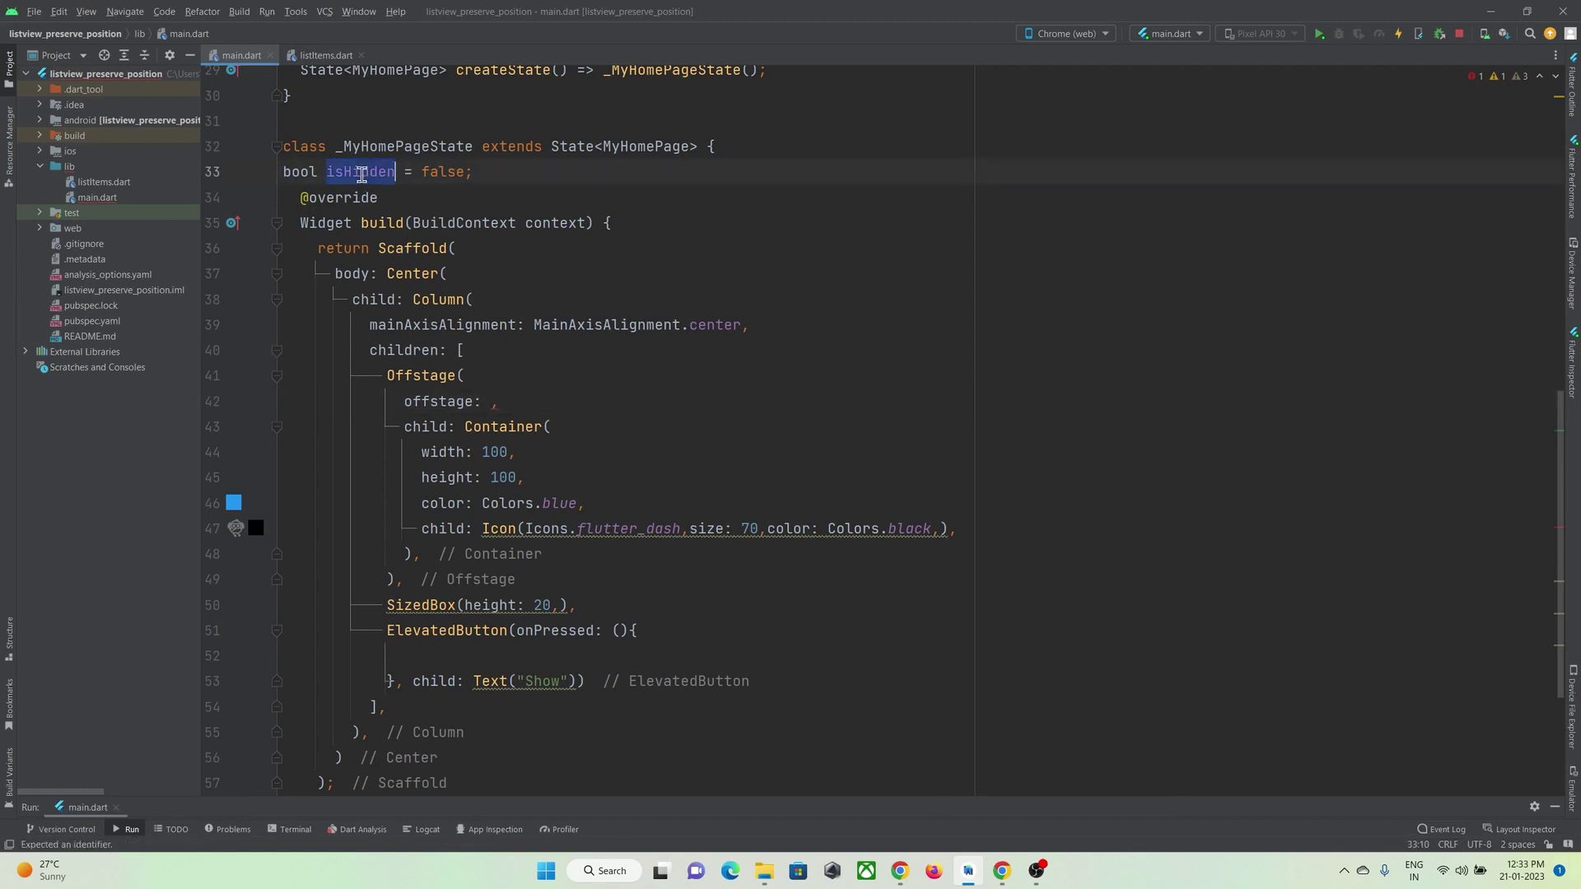
drag(483, 402, 474, 401)
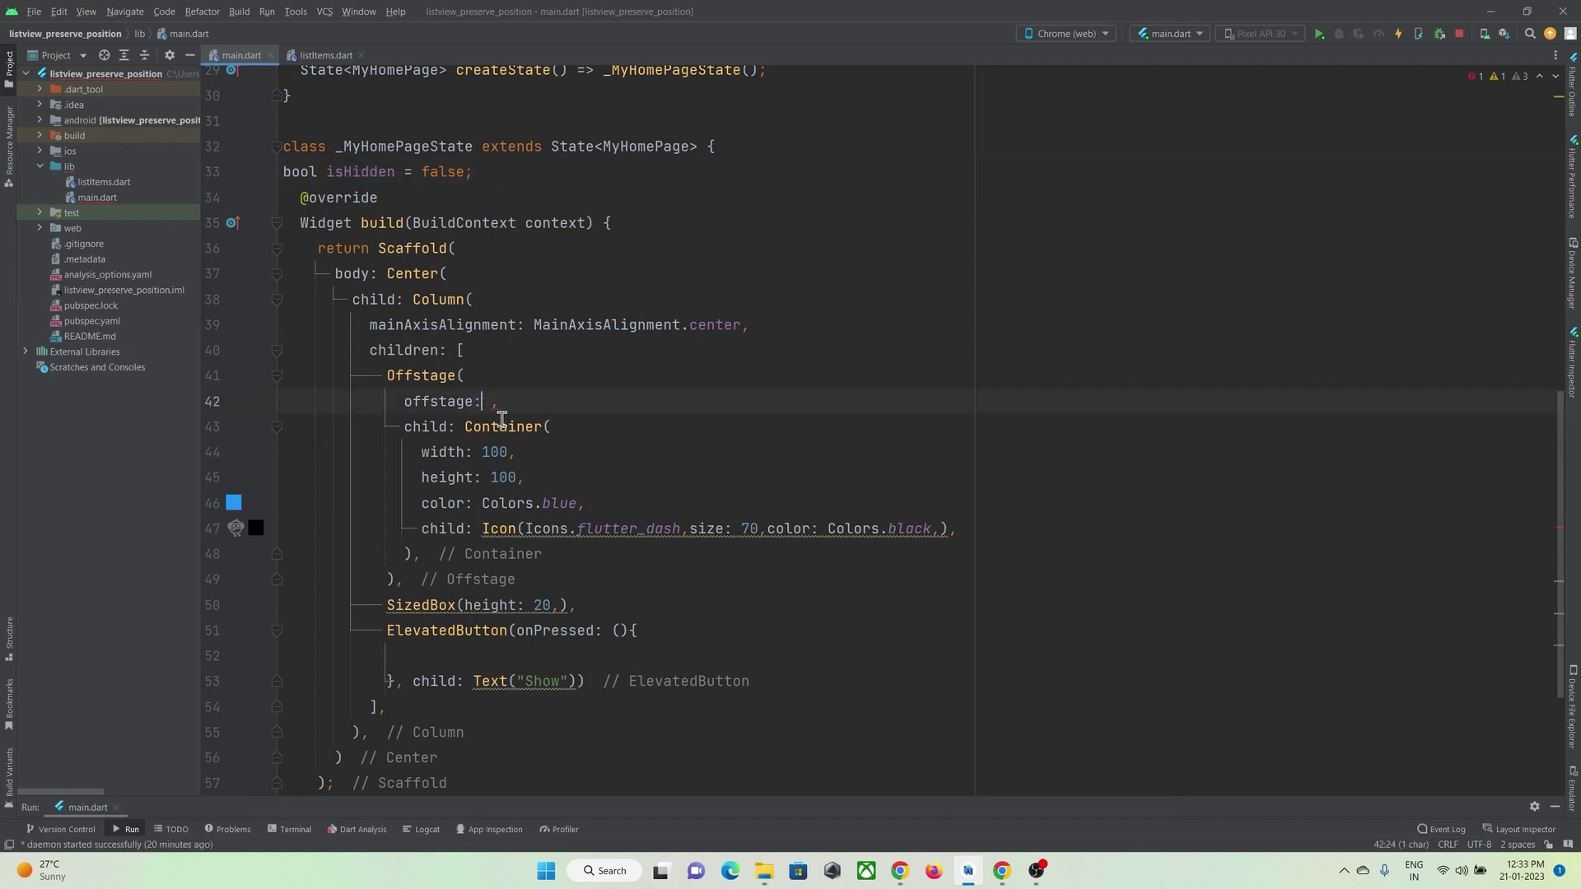
key(ctrl+v)
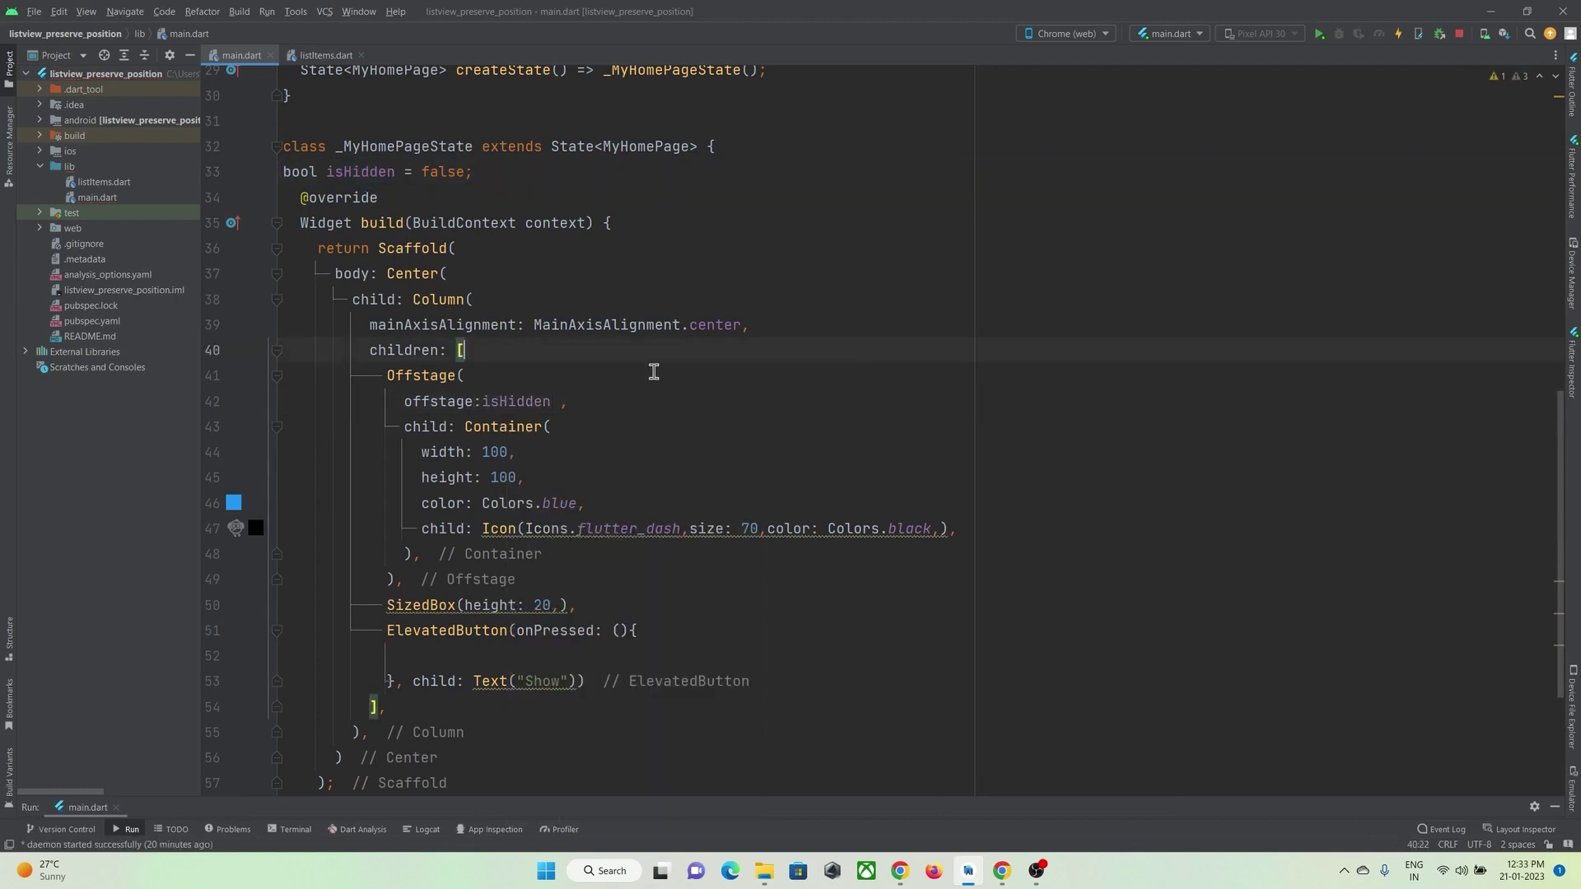
Step: Add setState toggling isHidden = !isHidden to the button's onPressed, highlighting false and the negation
click(423, 655)
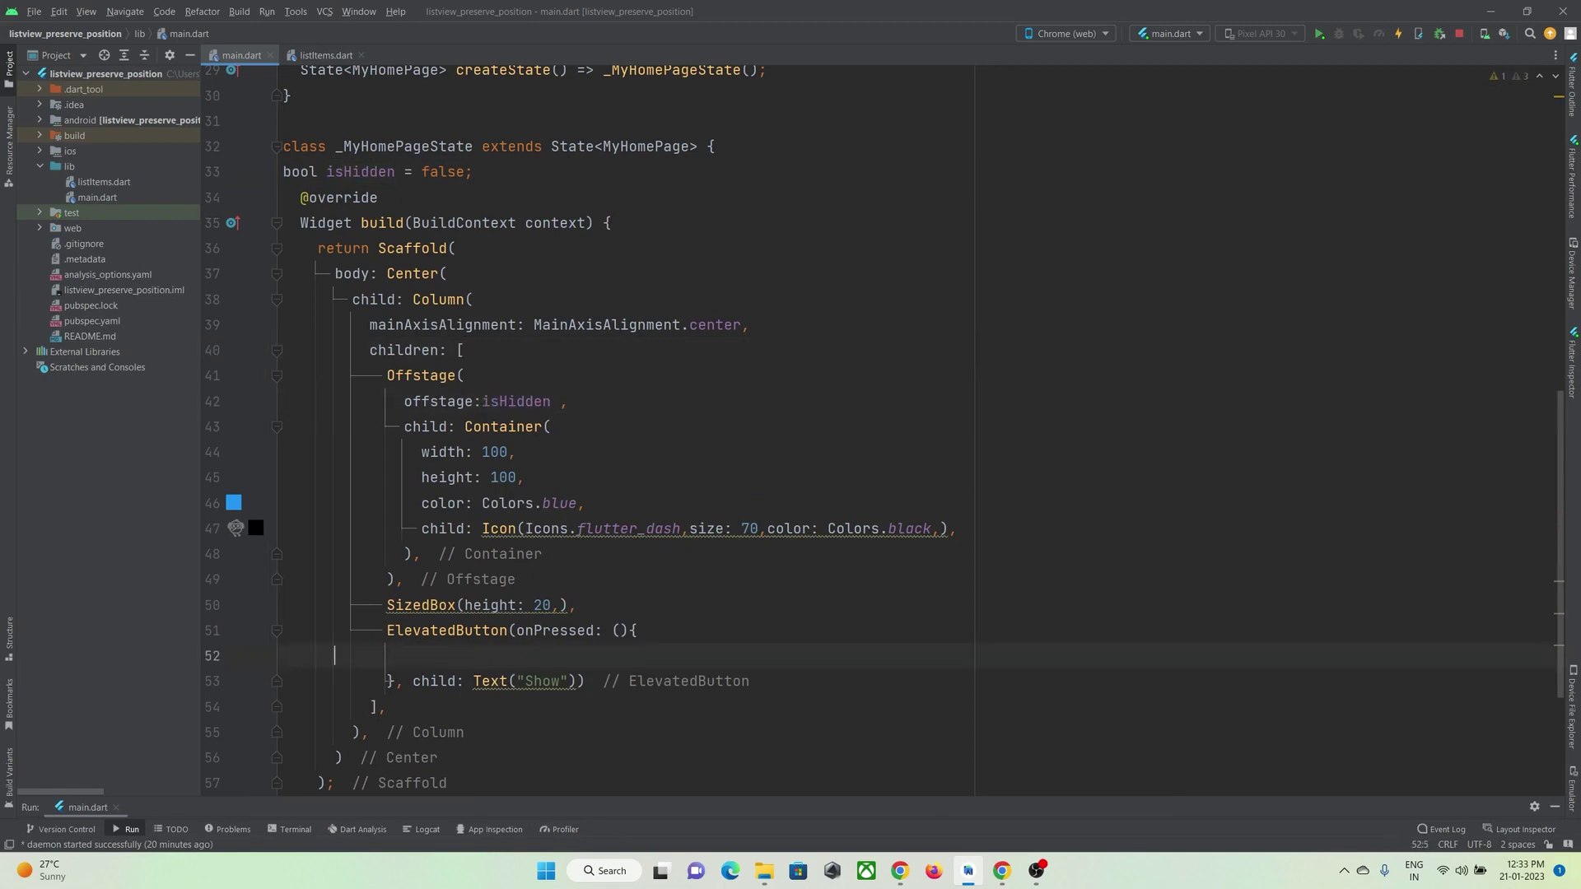
text(set)
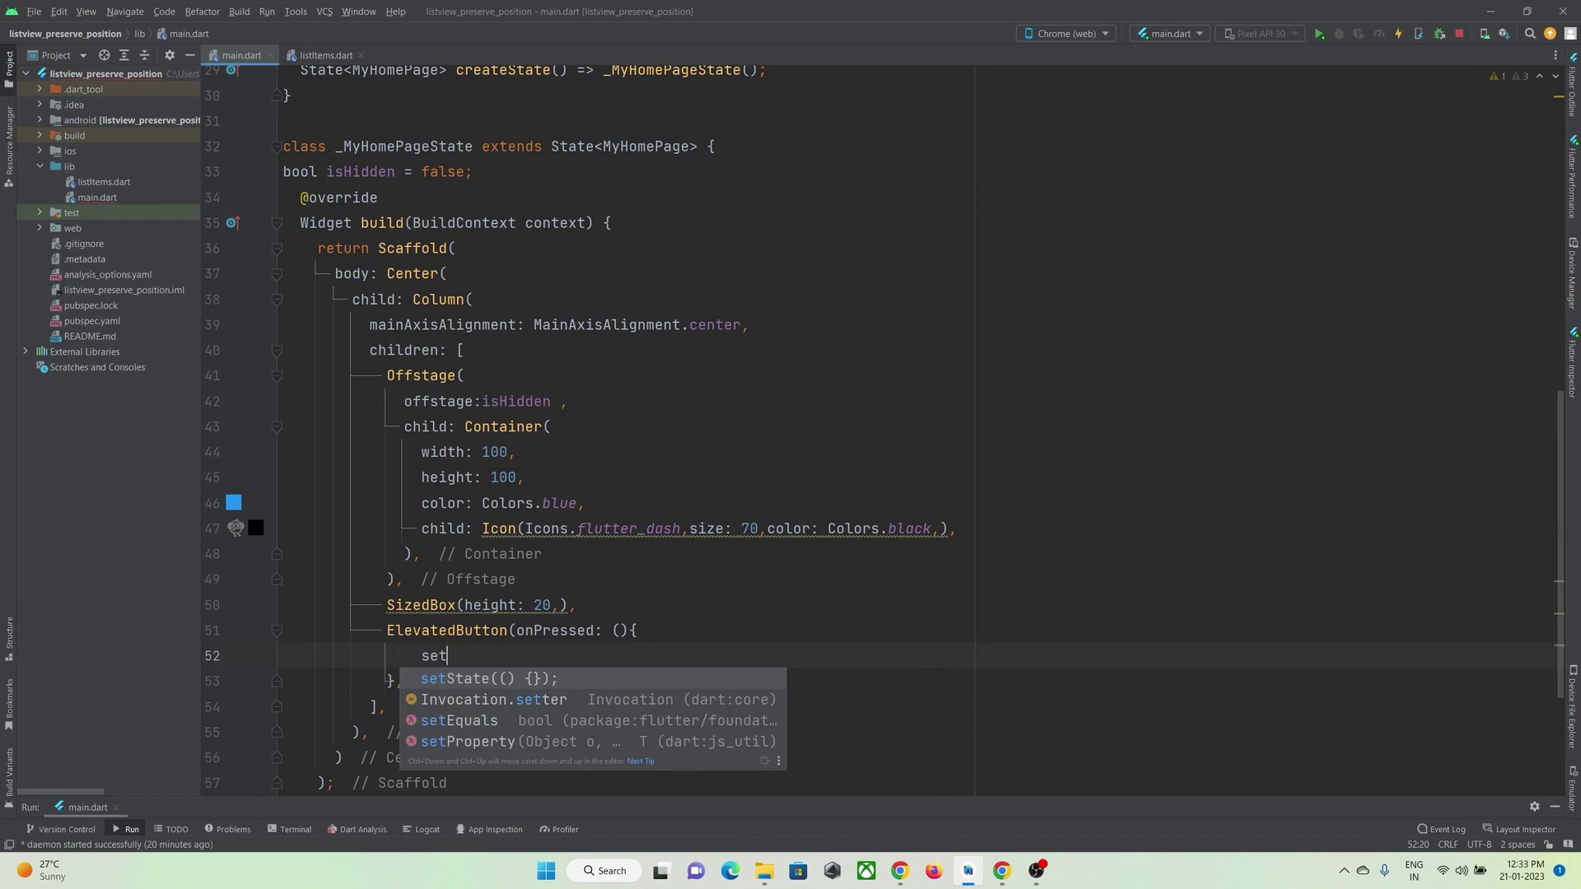
key(Return)
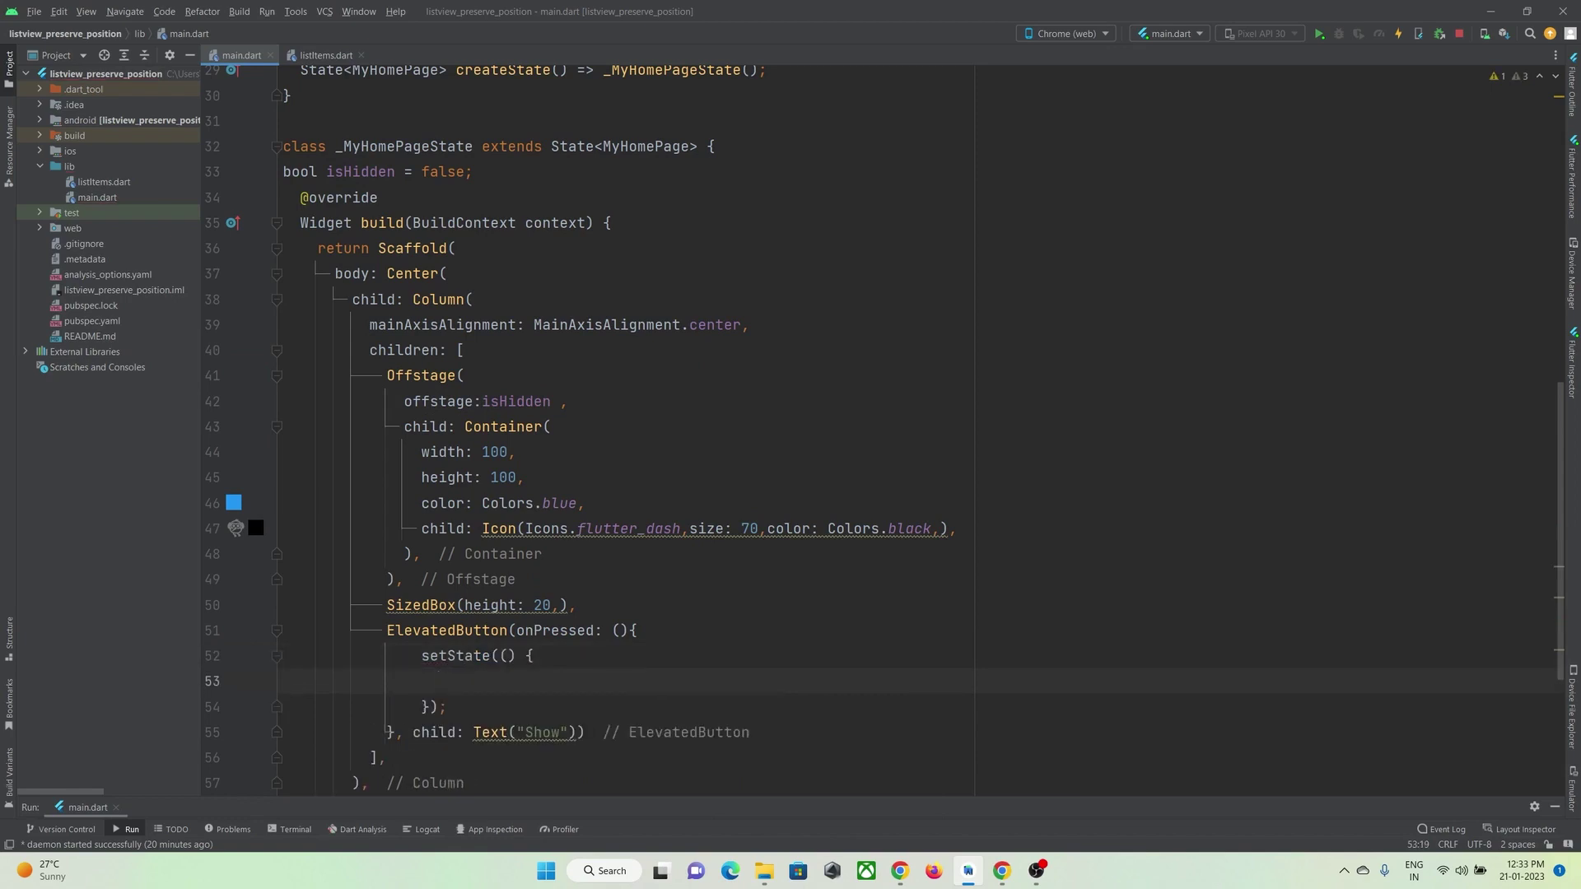
text(i)
key(Return)
text(i)
key(Return)
text(;)
drag(432, 681, 506, 689)
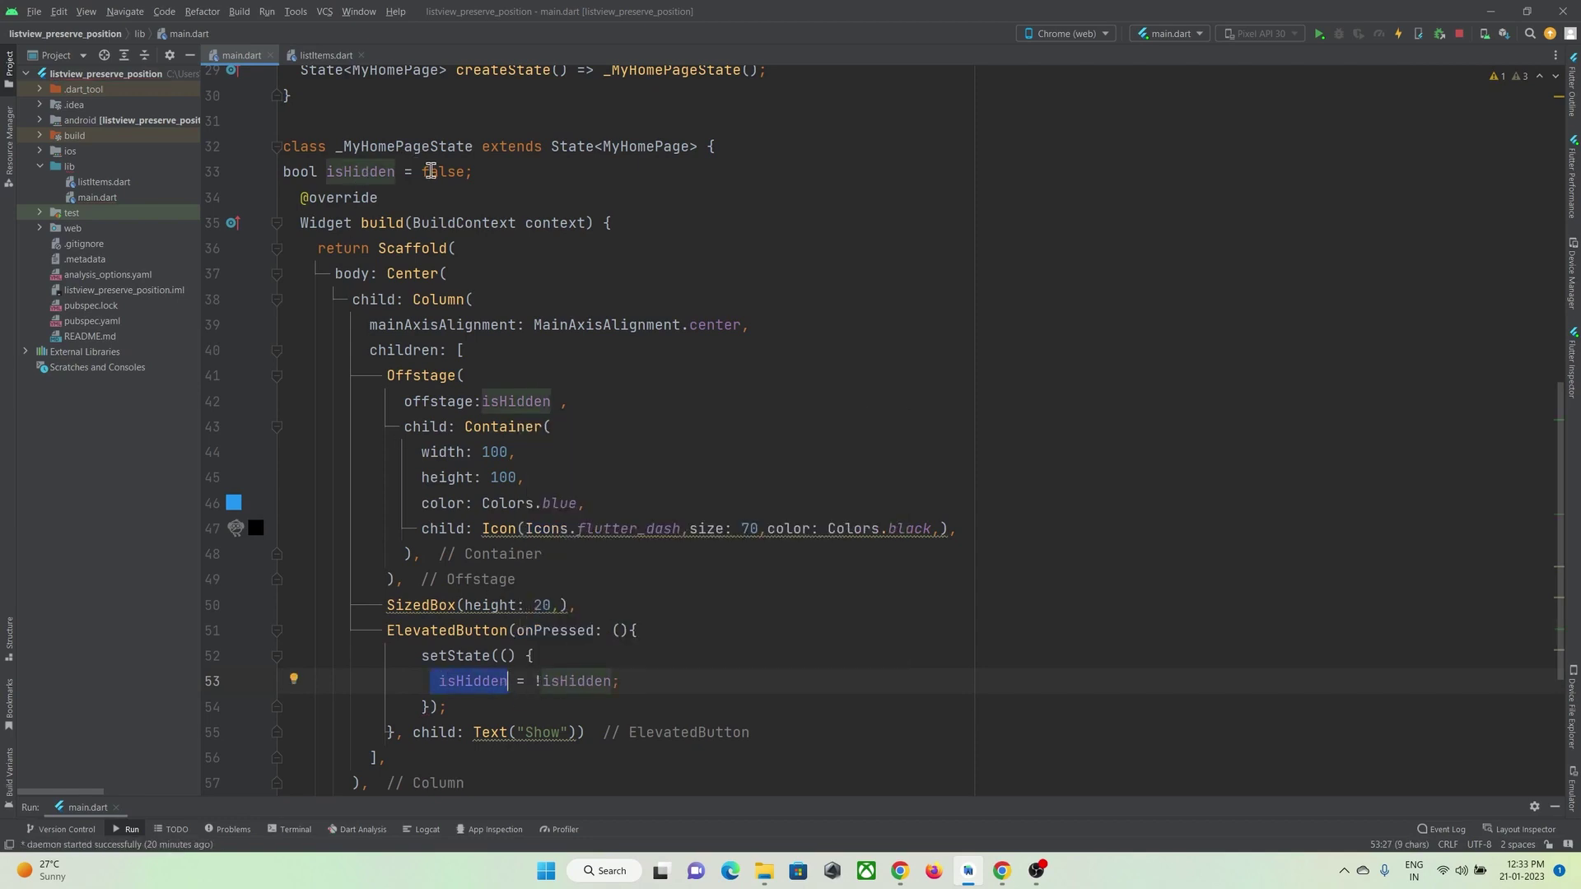
drag(421, 173, 460, 175)
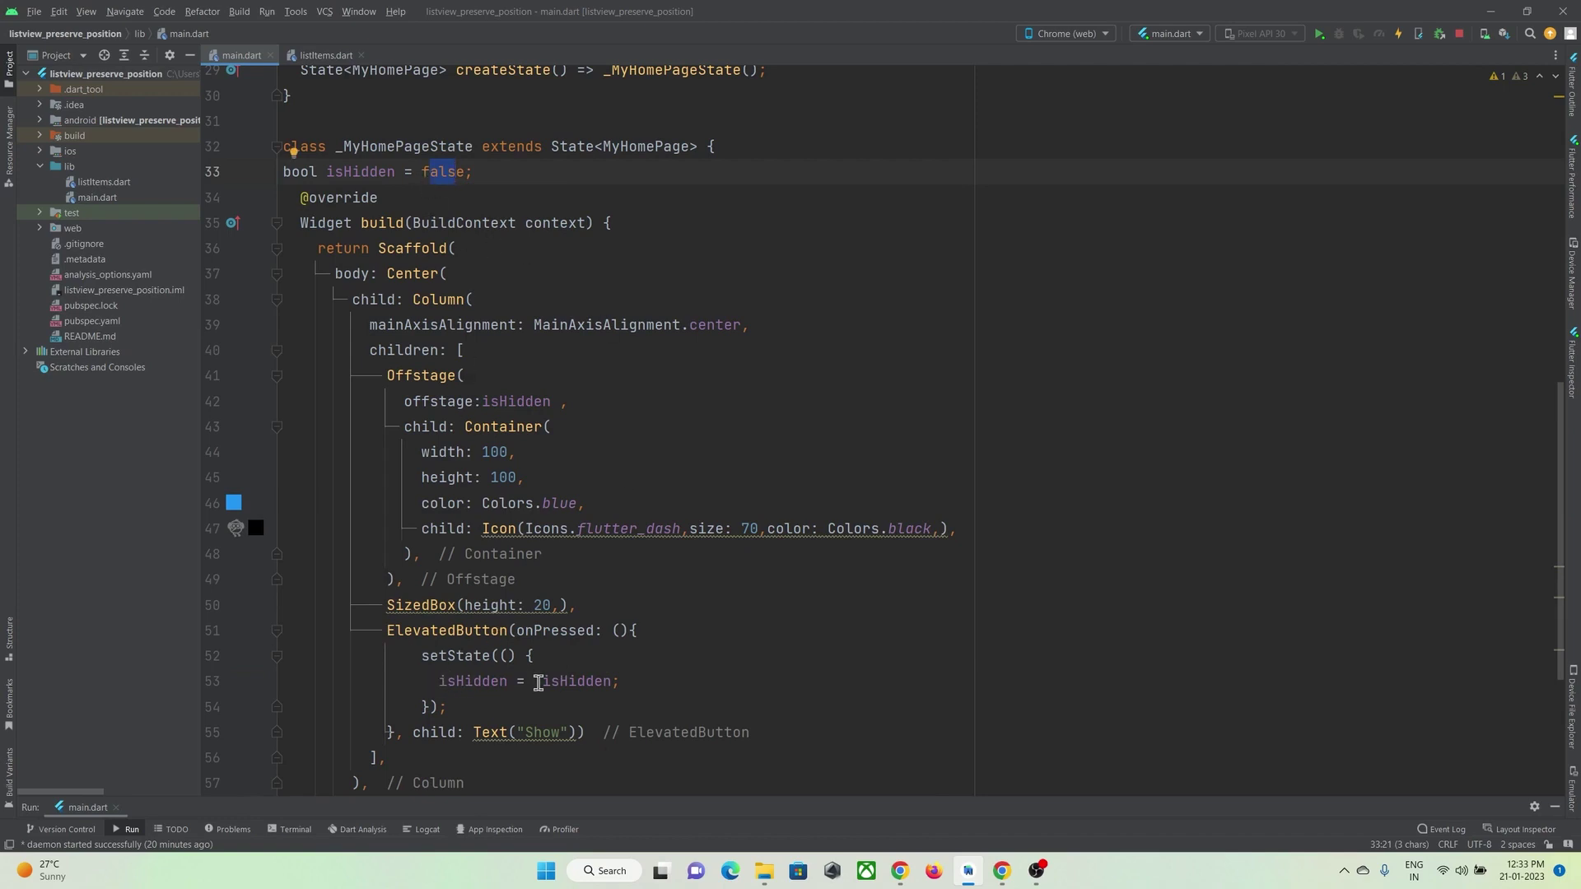
drag(534, 681, 540, 683)
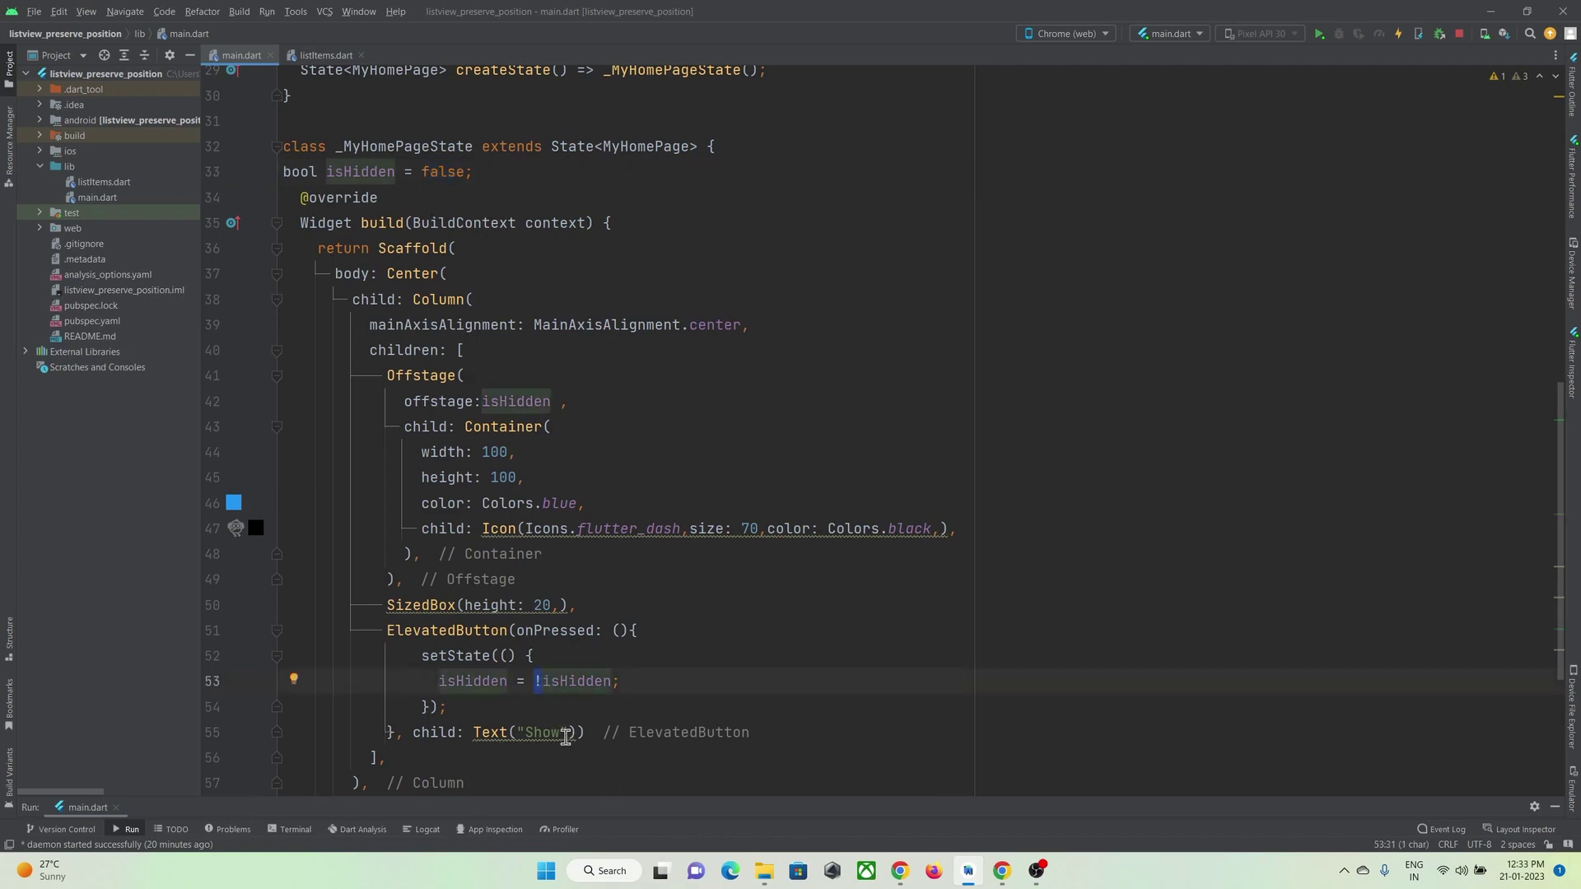
Step: Replace the Show label with an isHidden ? "Show" : "Hide" expression and hot reload
double_click(465, 680)
key(ctrl+c)
drag(573, 733, 519, 731)
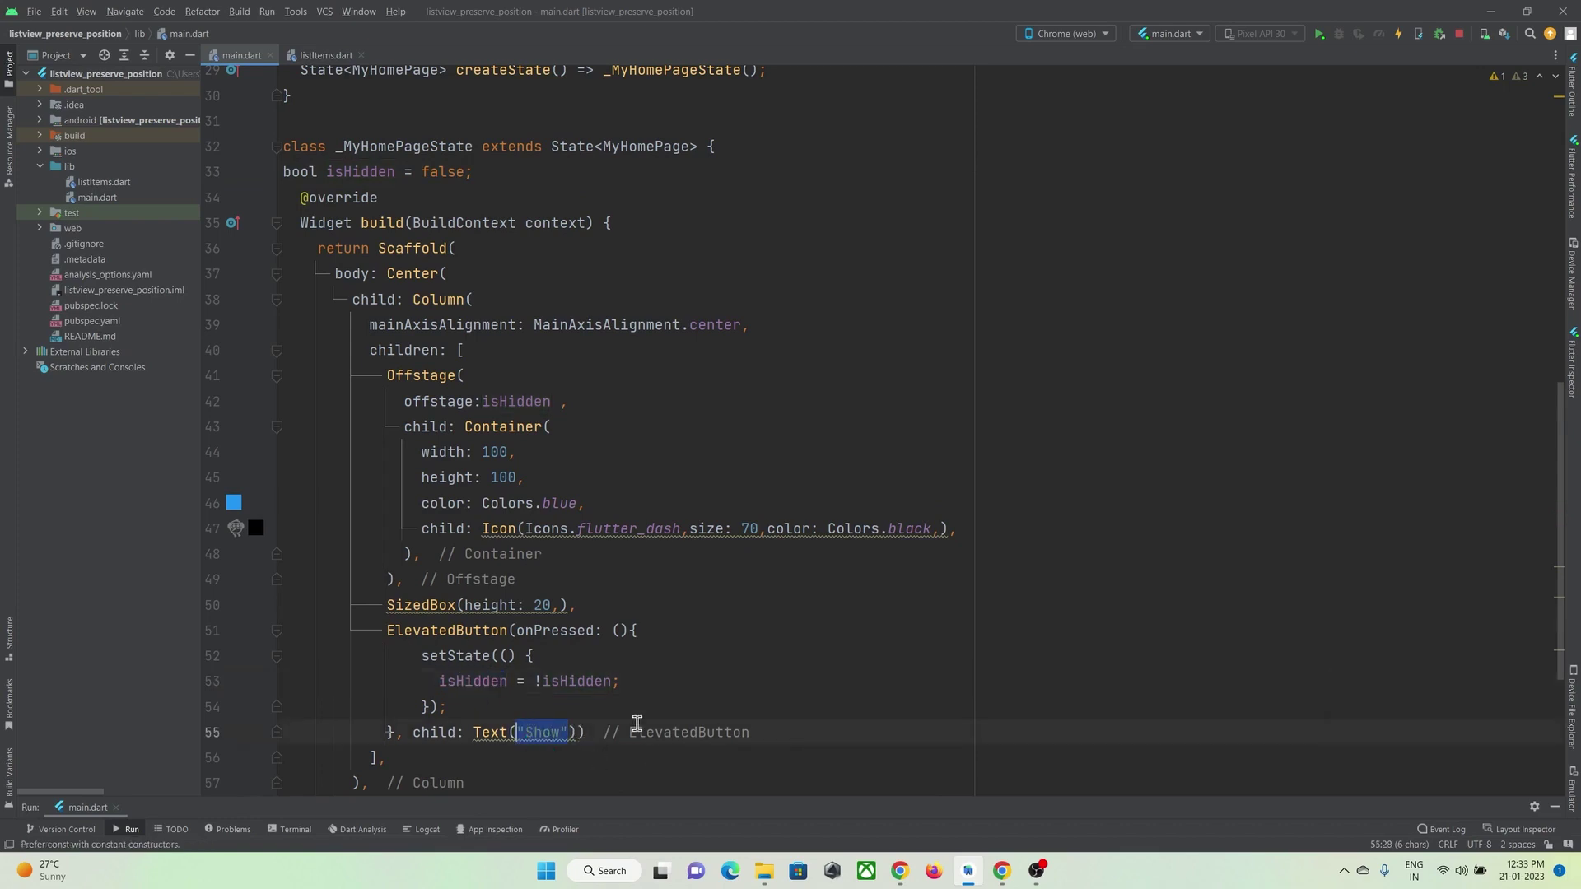
key(ctrl+v)
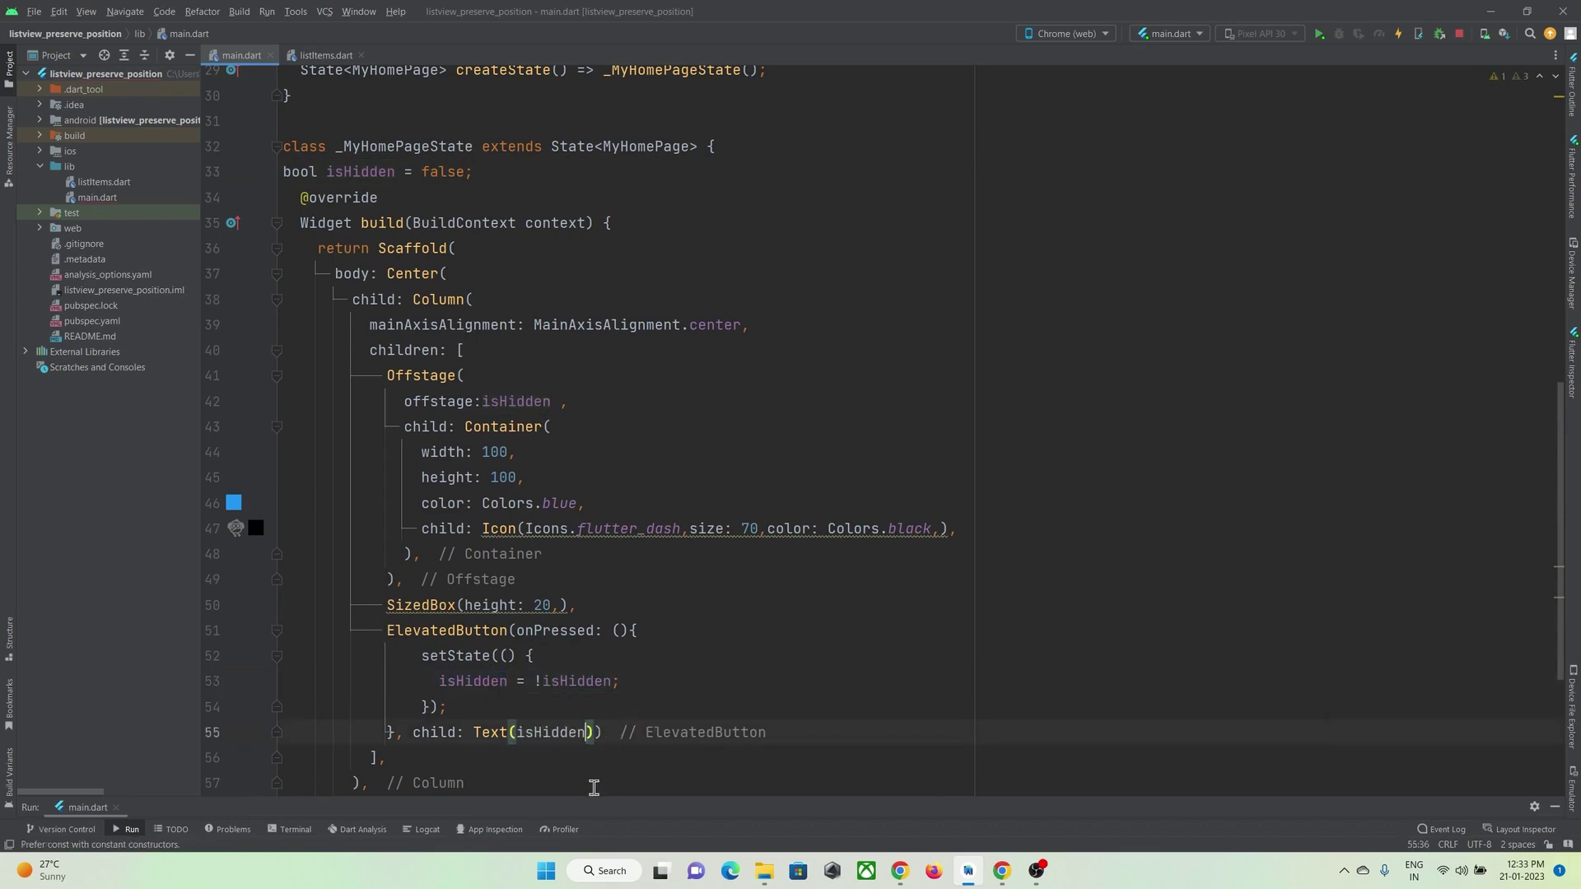
text(?)
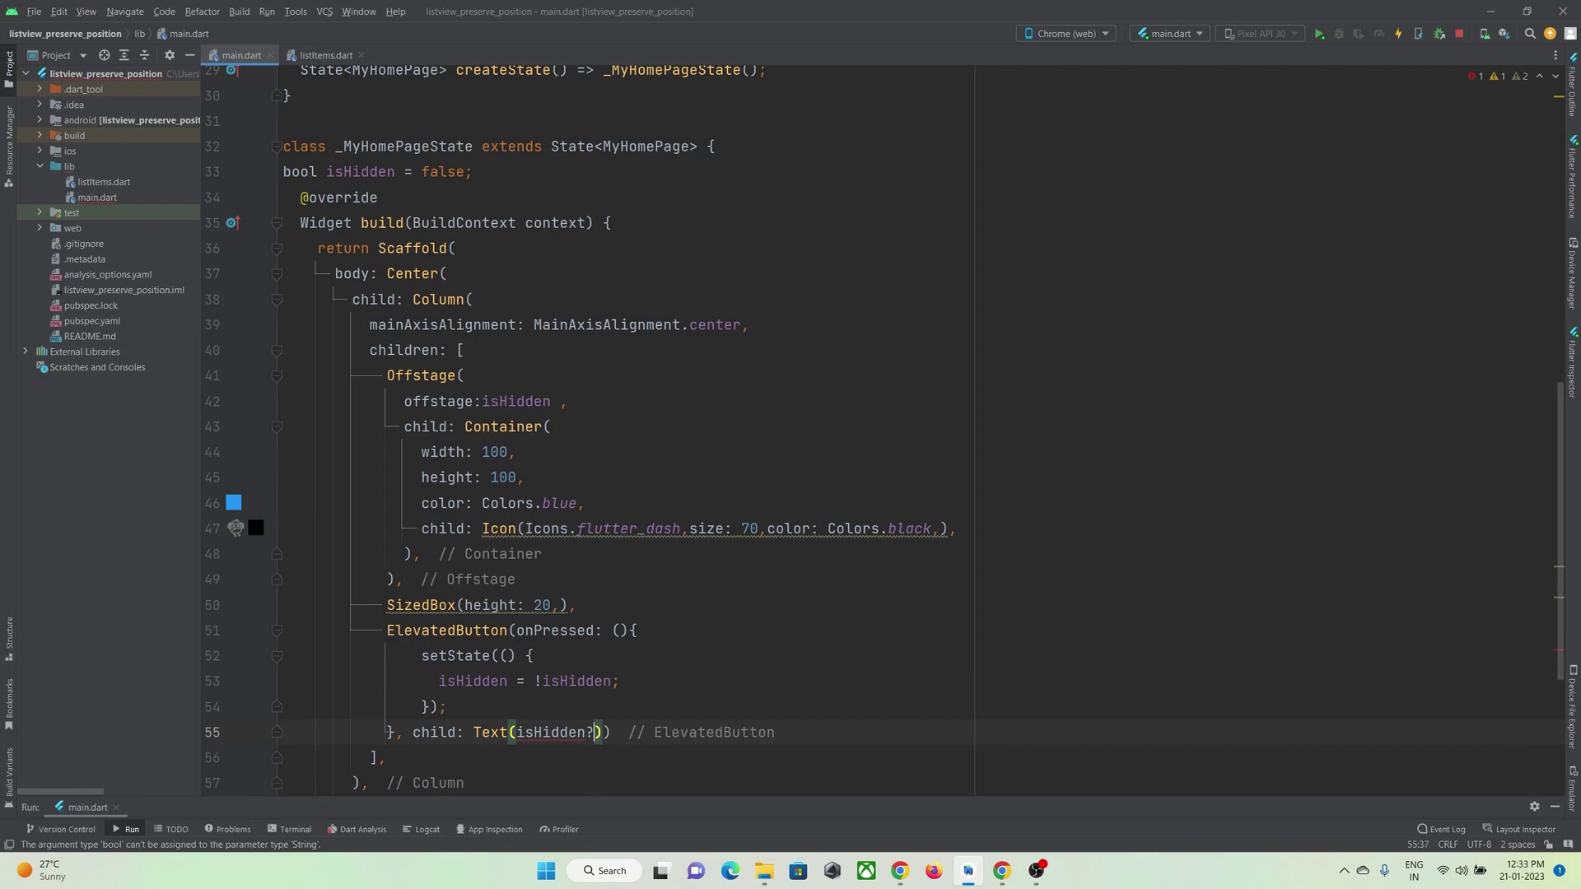
text( ")
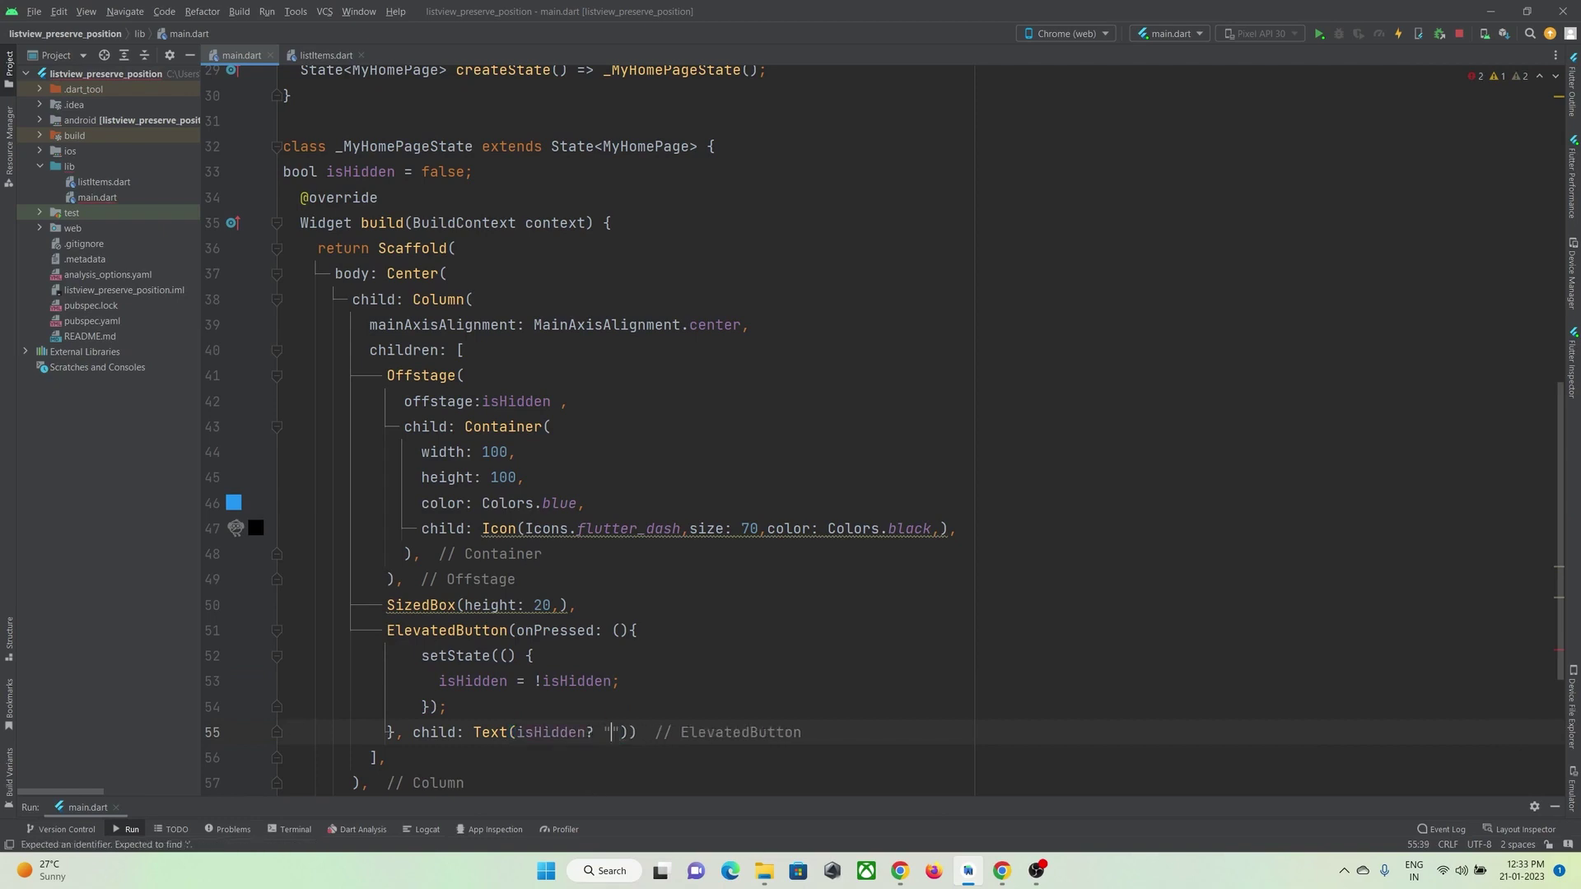
text(Hide")
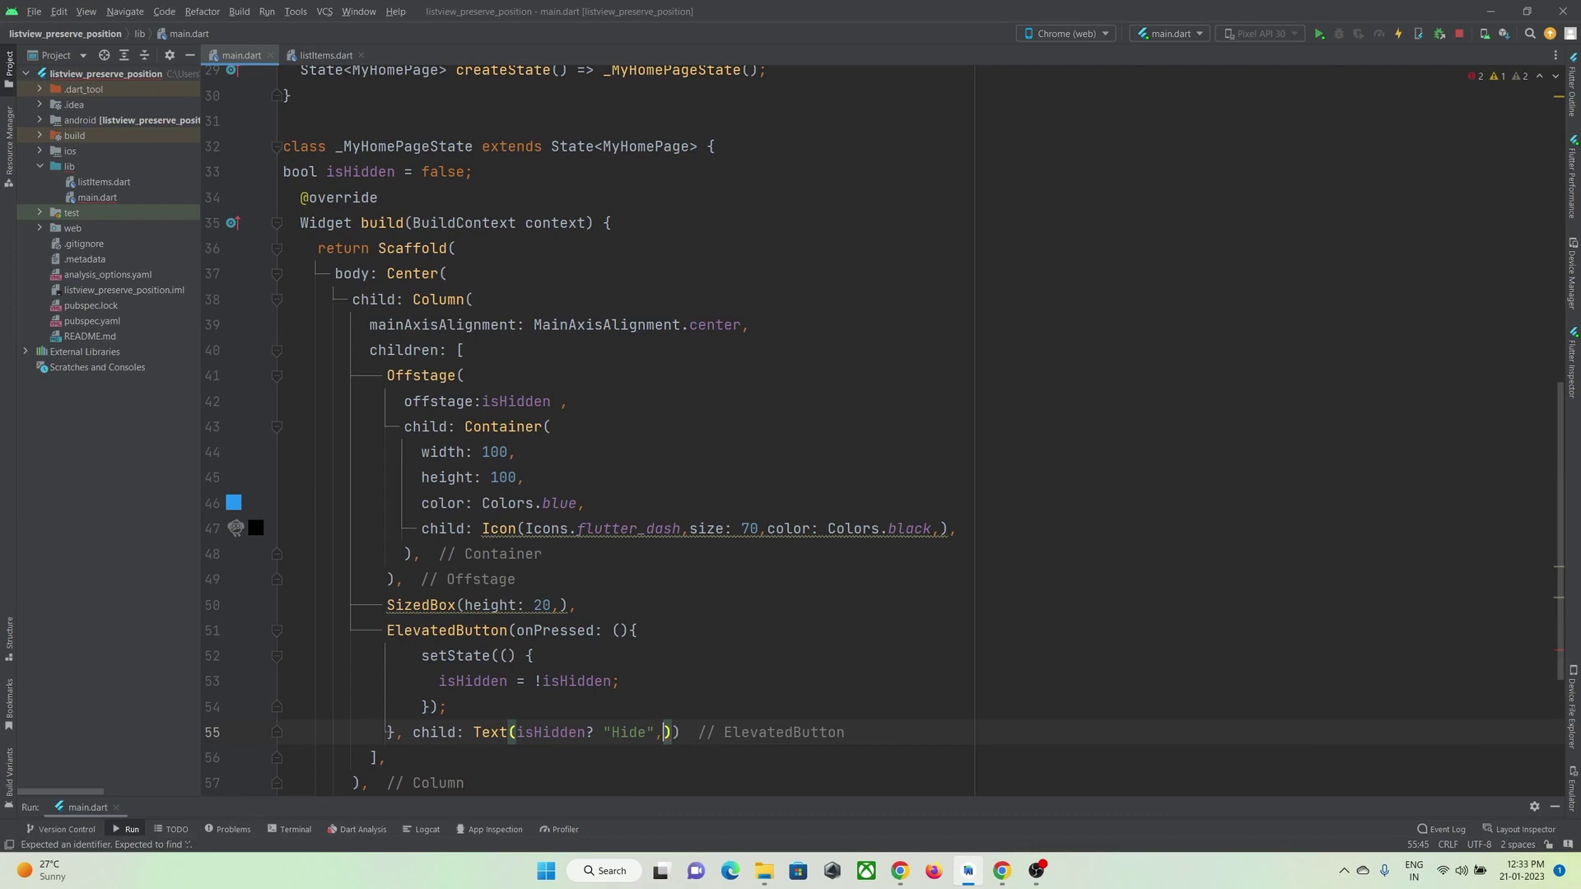
text(:")
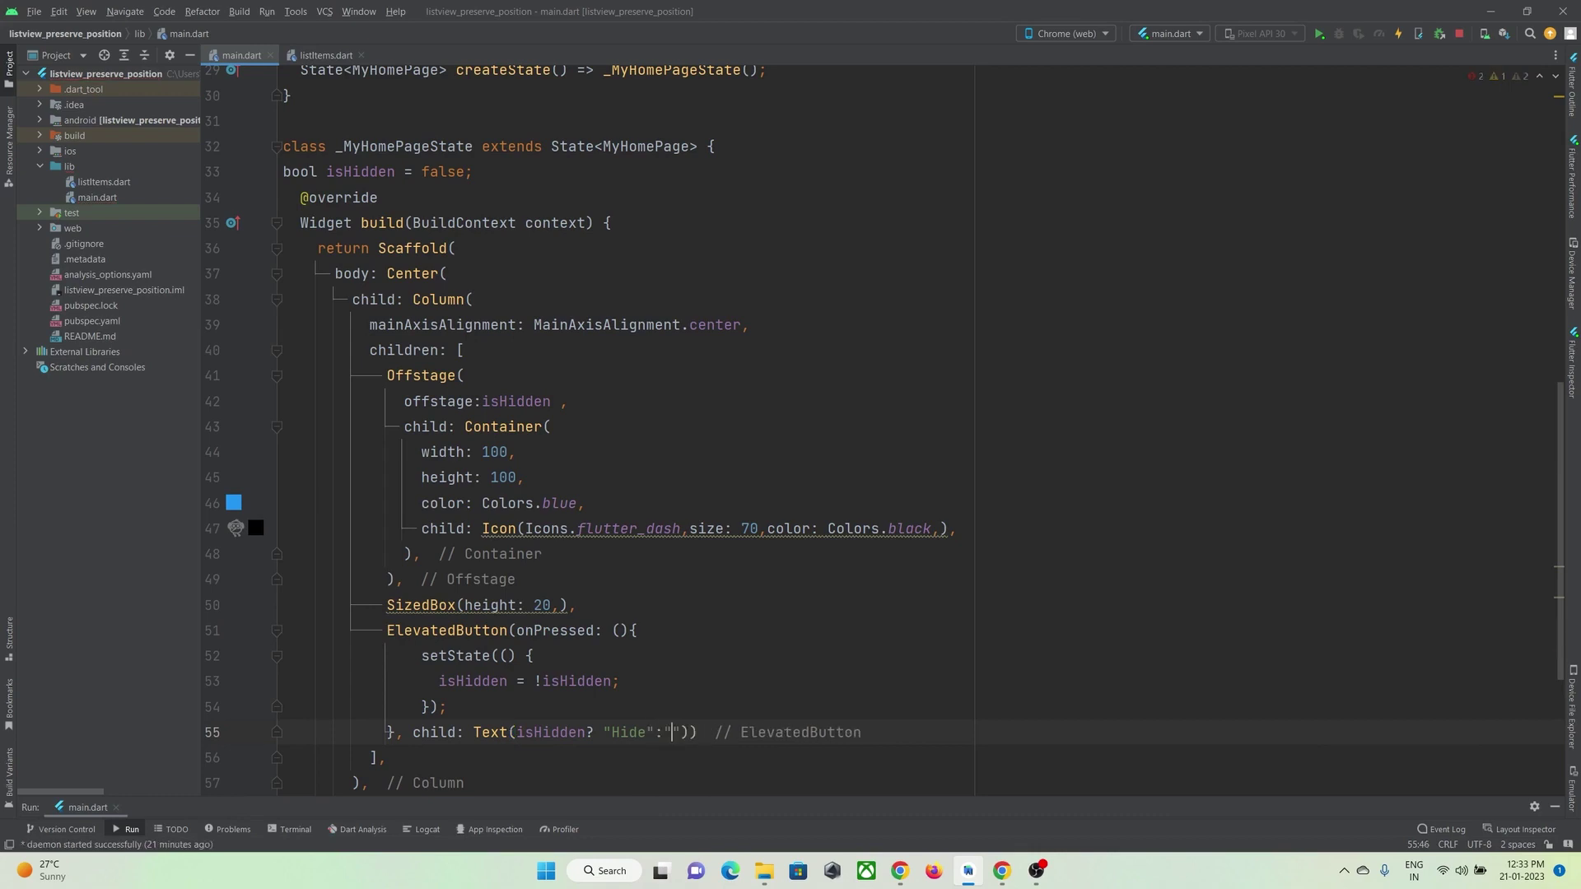
text(Show)
key(ctrl+s)
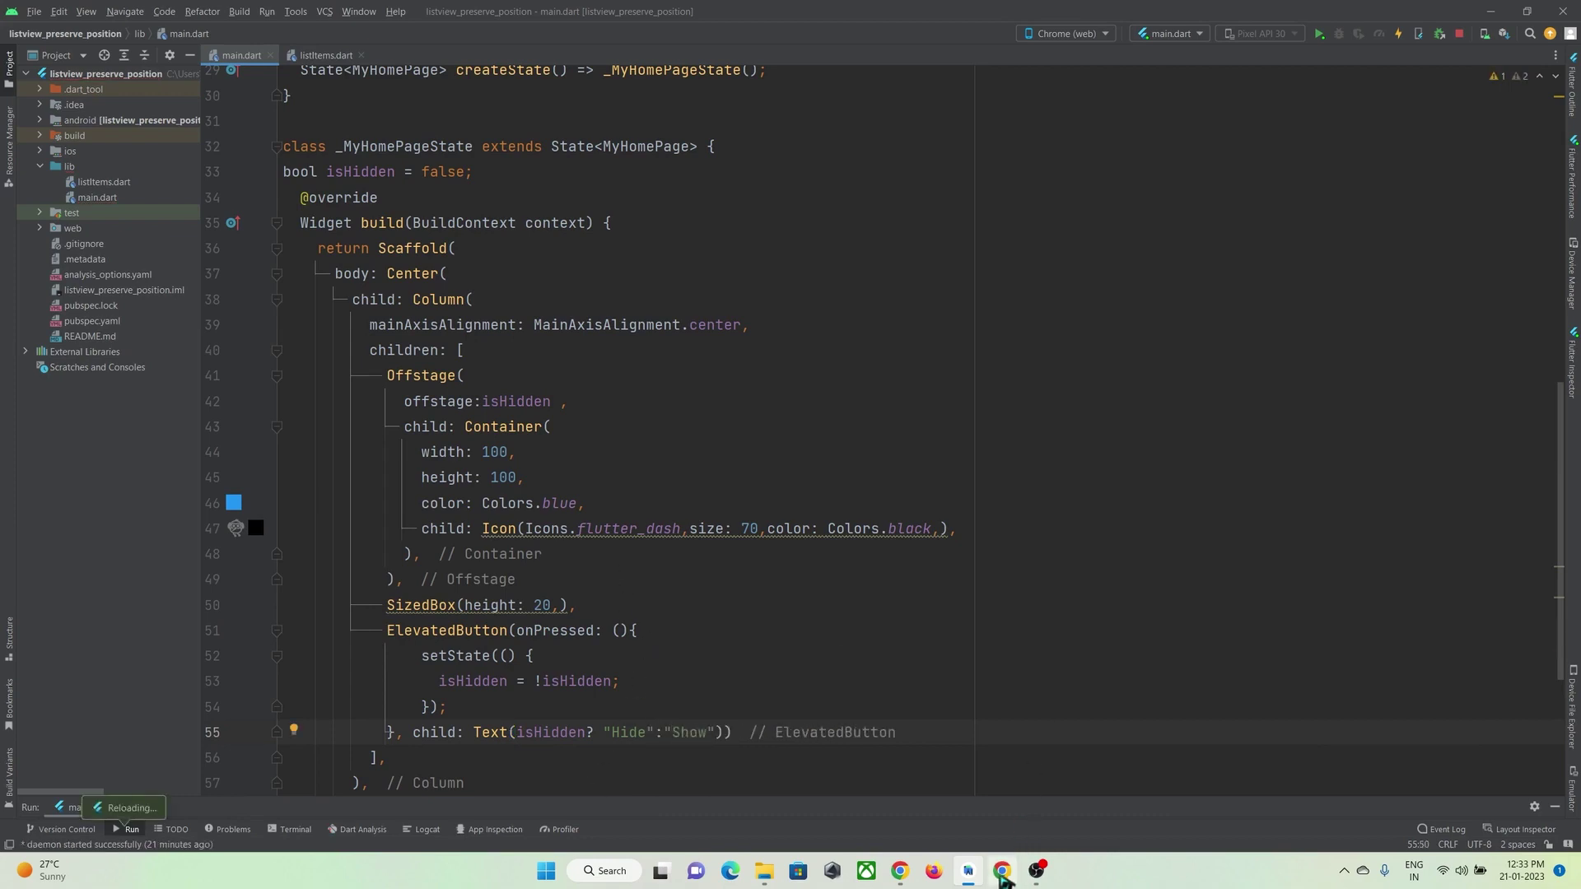
Step: Hide and show the blue Dash box twice in Chrome to test the label
click(1002, 871)
click(739, 510)
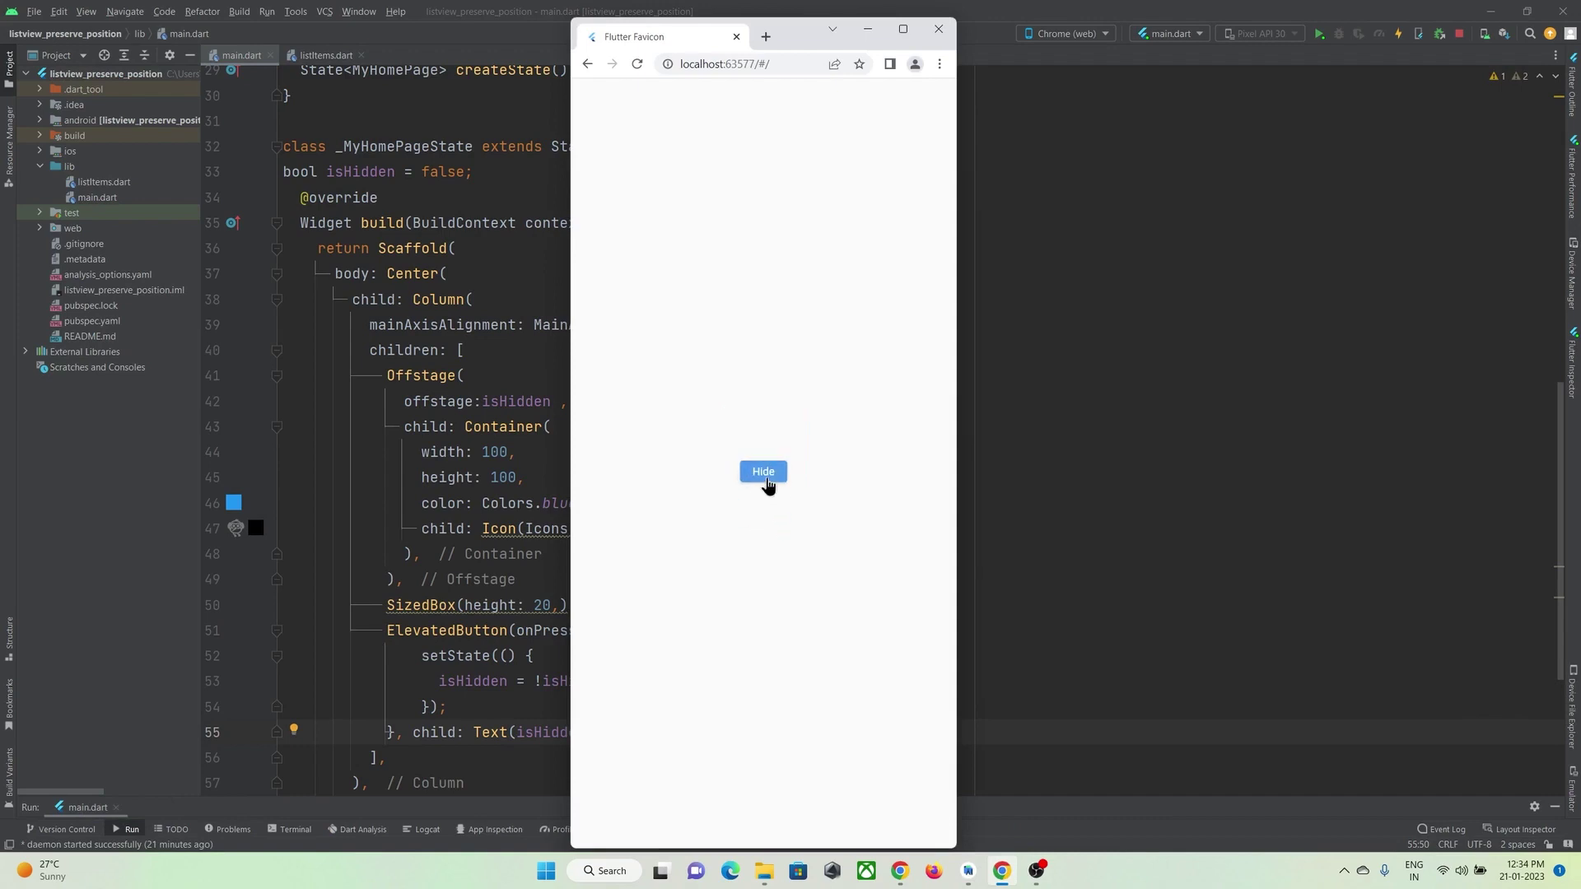
click(766, 473)
click(772, 511)
click(772, 470)
Step: Swap the label strings on line 55 so the hidden state reads Show, then hot reload
click(487, 554)
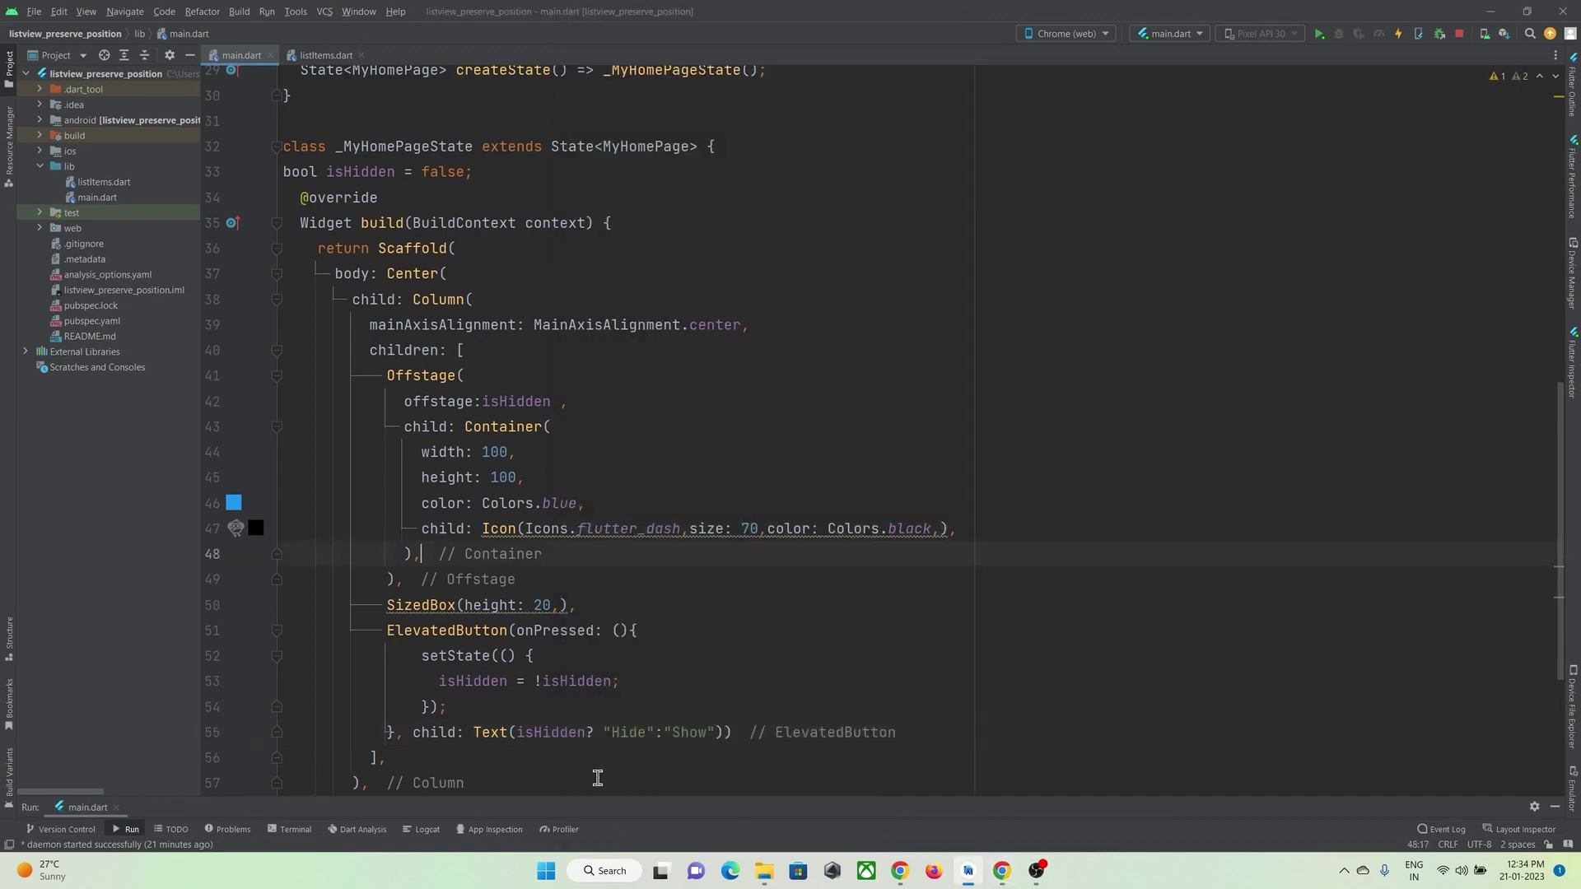
double_click(689, 733)
key(ctrl+c)
double_click(629, 732)
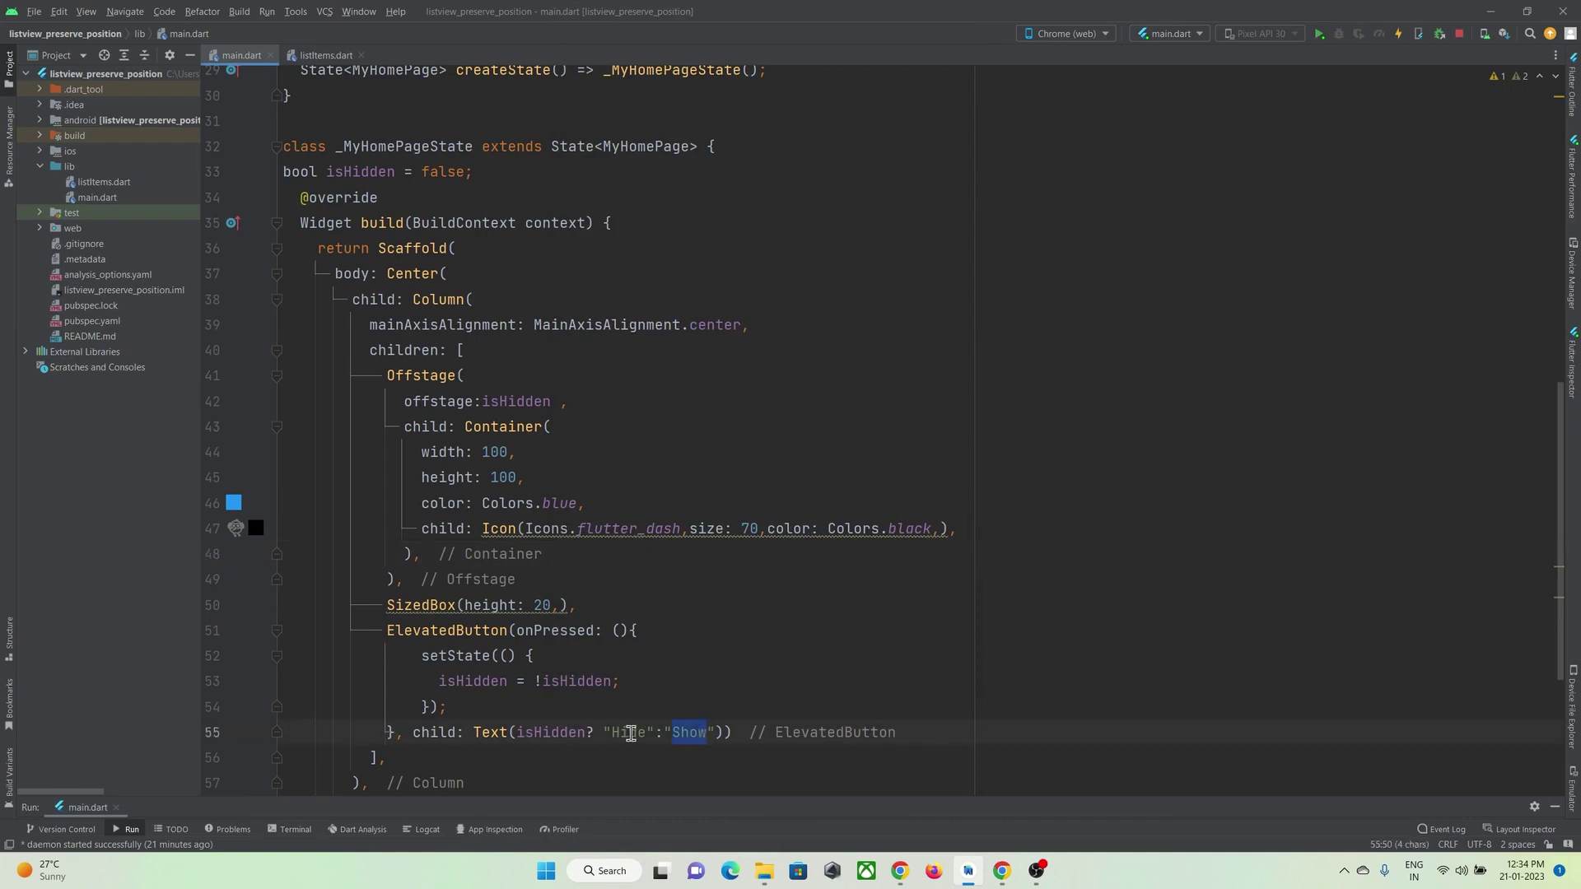
key(ctrl+v)
double_click(690, 733)
text(Hide)
key(ctrl+s)
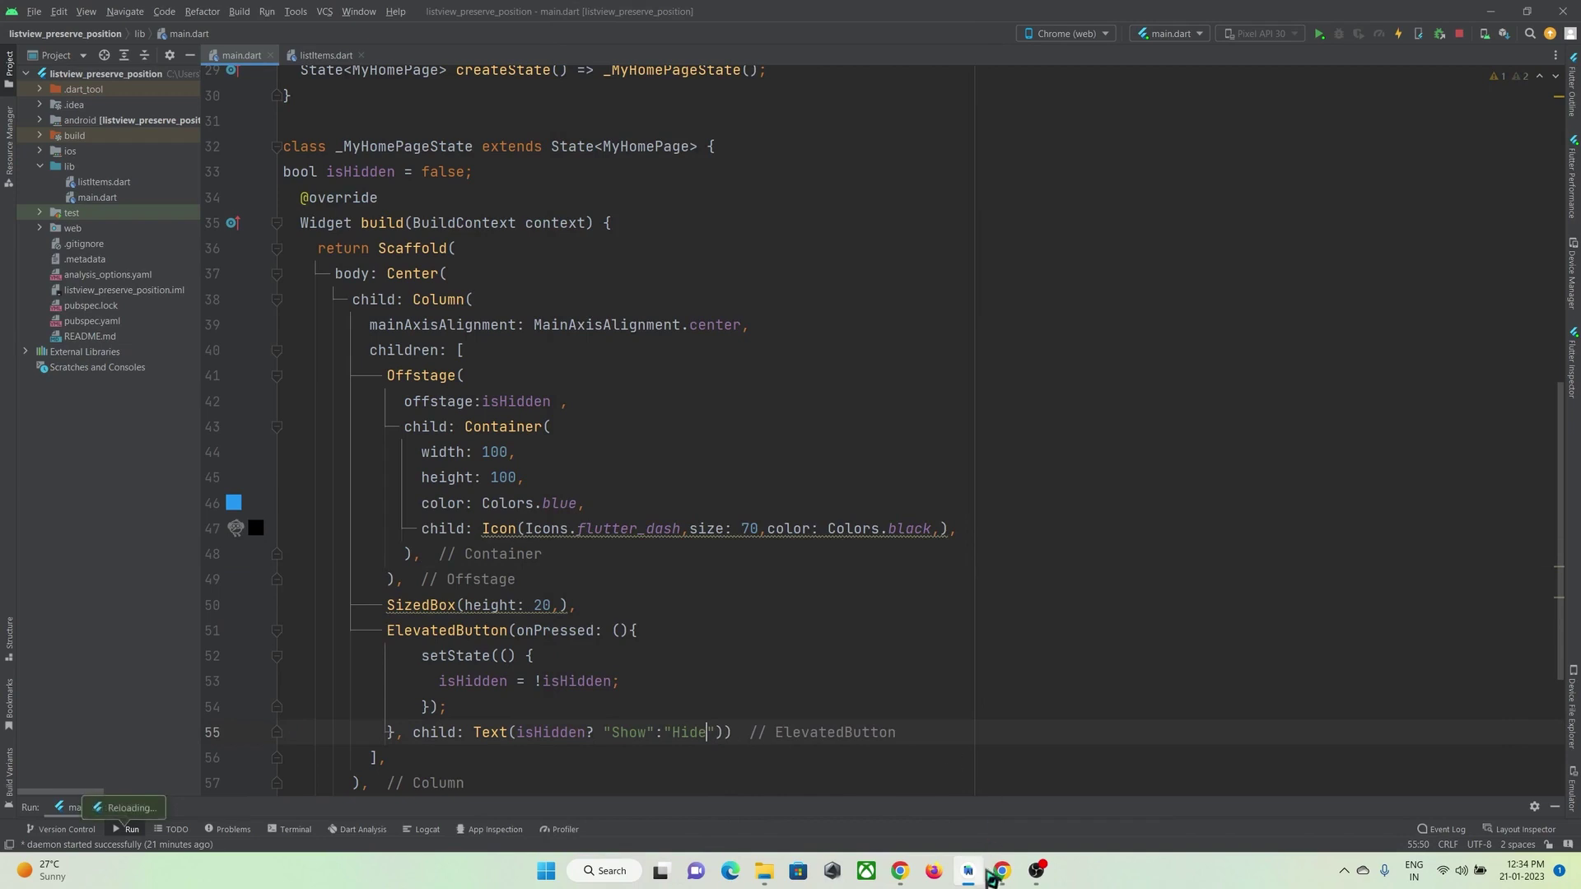
Step: Hide and show the blue Dash box twice in Chrome, ending shown with a Hide button
click(988, 873)
click(762, 507)
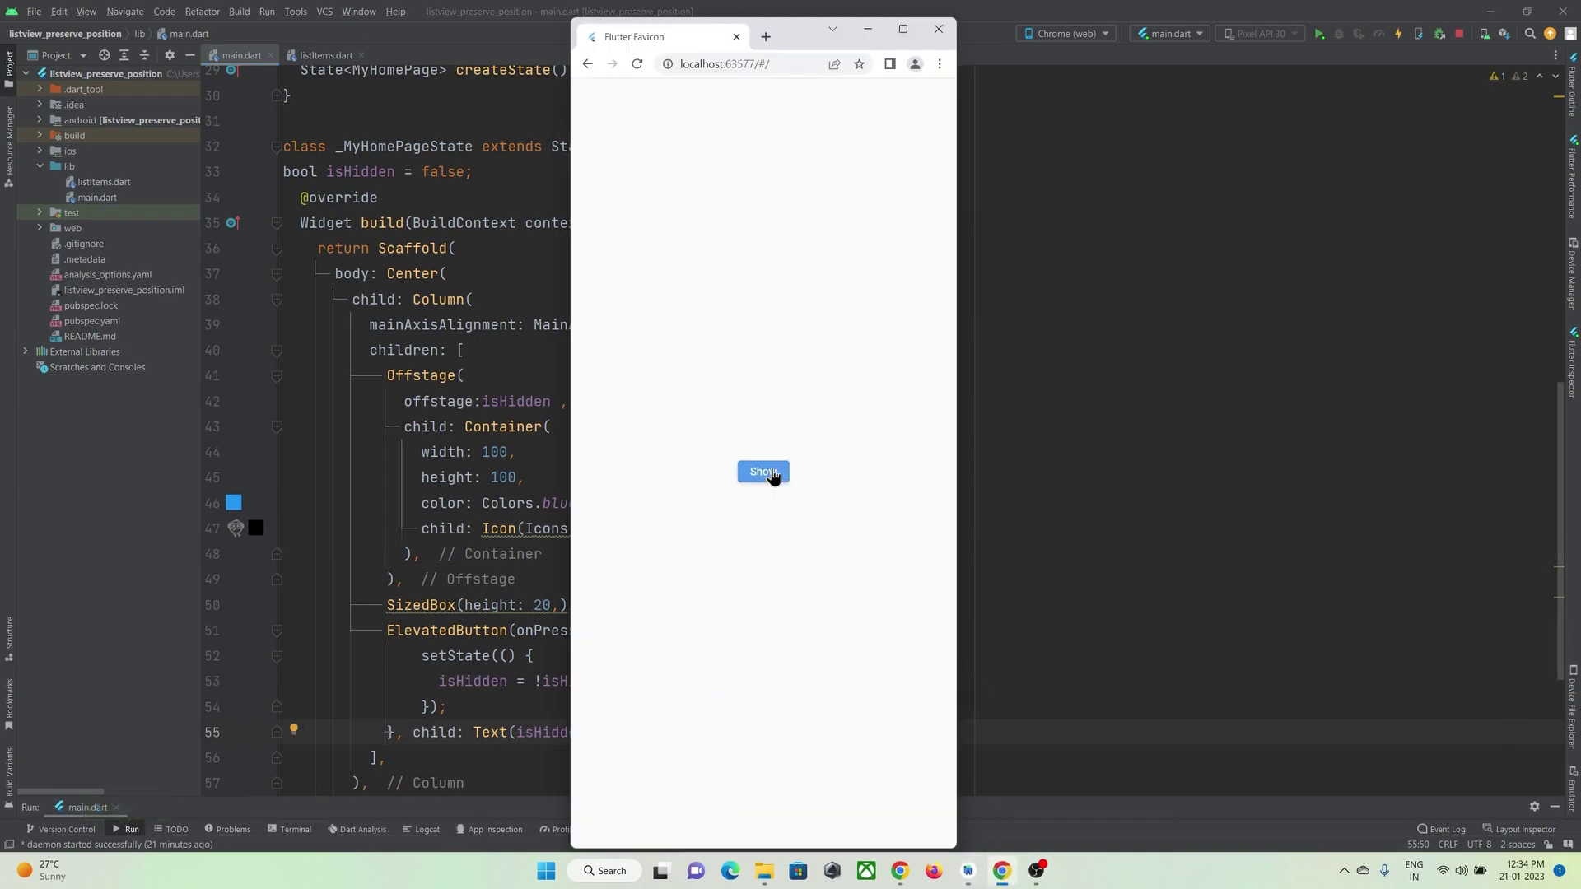
click(770, 477)
click(770, 515)
click(766, 476)
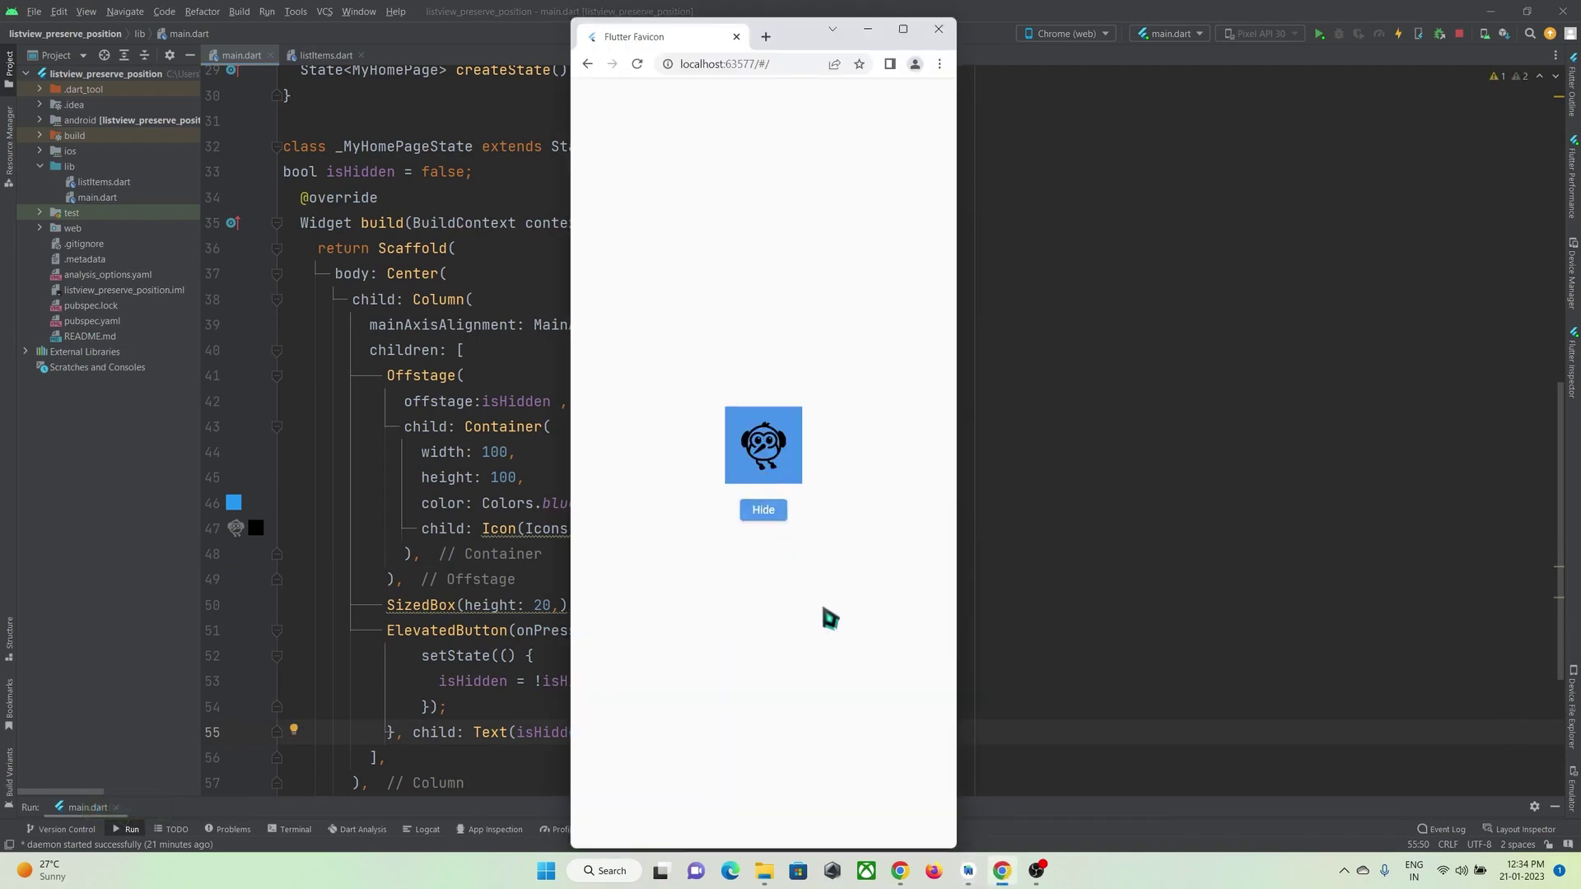